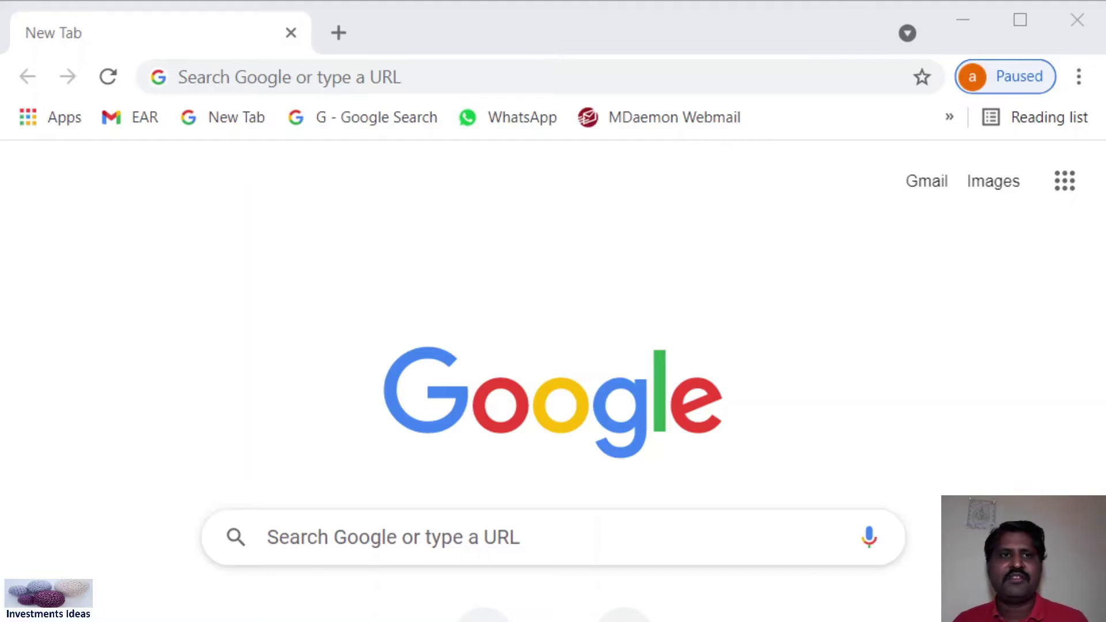
Search Google for "sbi" and open the State Bank of India website from the results
left_click(357, 76)
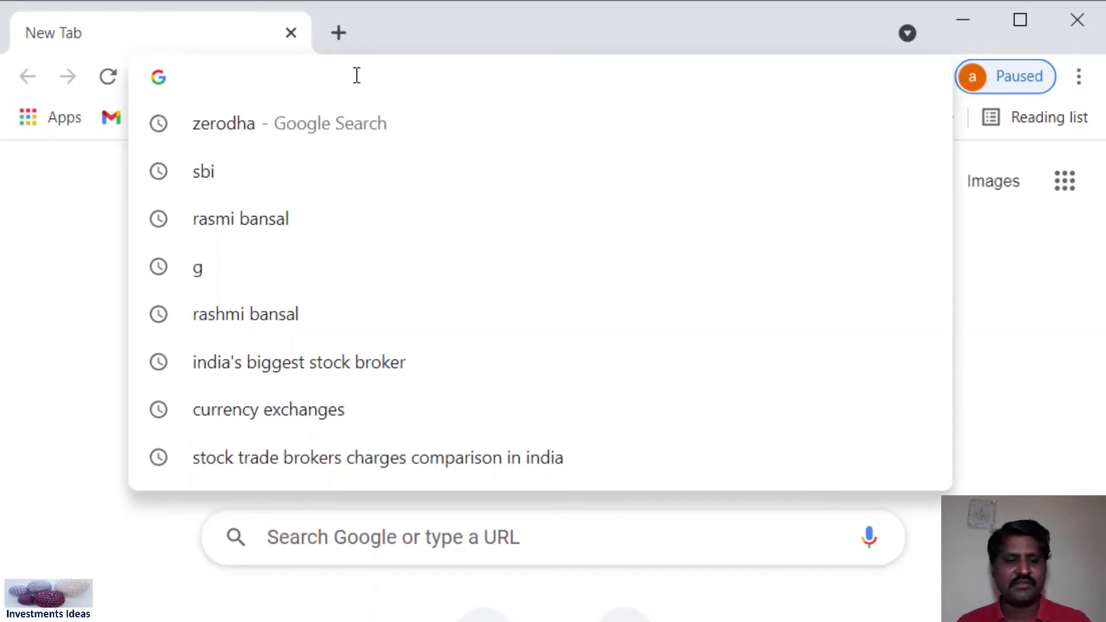
type("sbi")
key("Return")
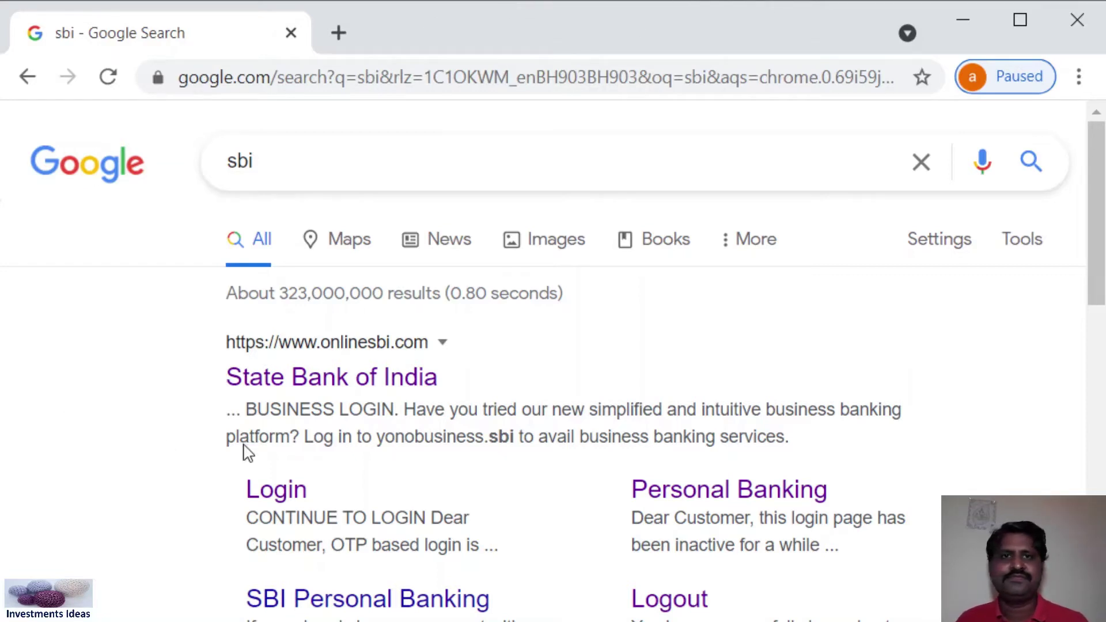
left_click(376, 385)
Go to the Personal Banking login and continue through the security notice to the OnlineSBI login form
scroll(381, 404, "down", 2)
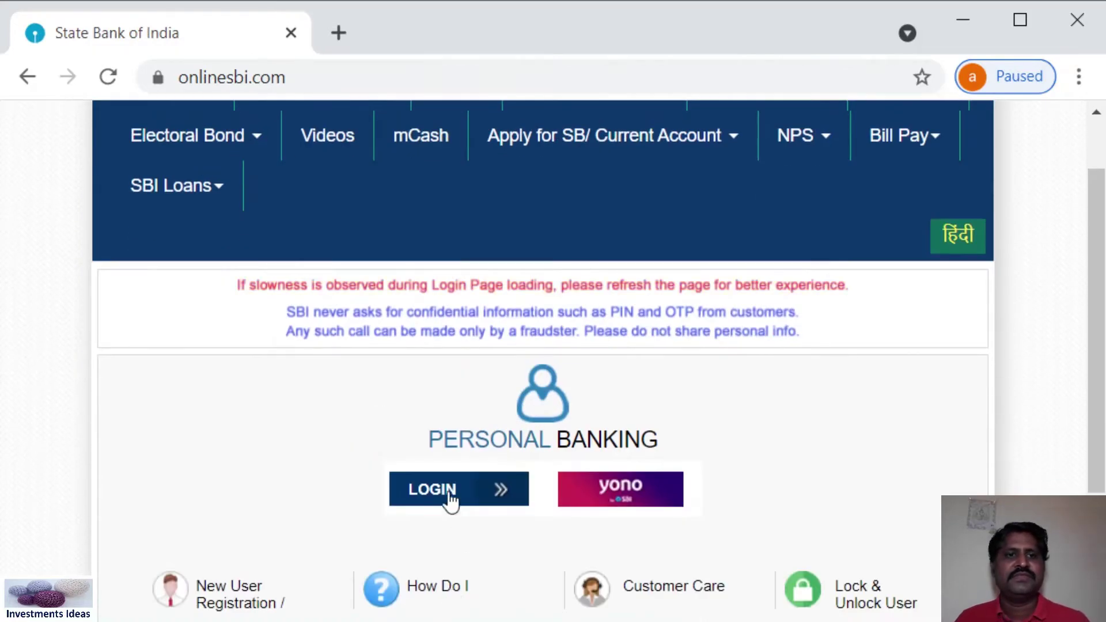
left_click(449, 496)
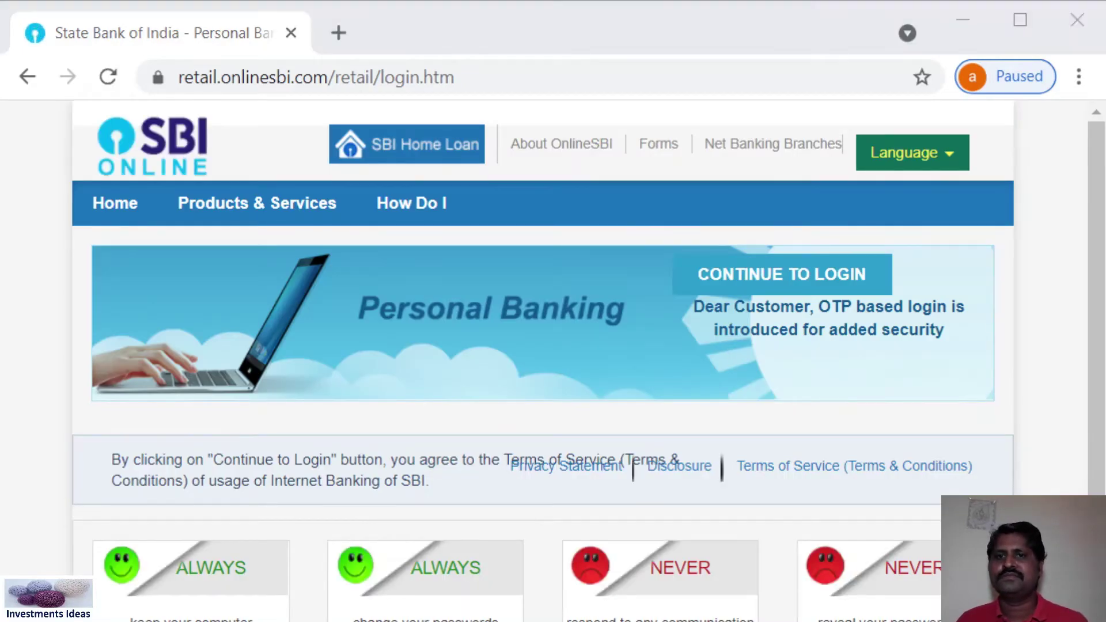
left_click(544, 402)
scroll(543, 402, "down", 3)
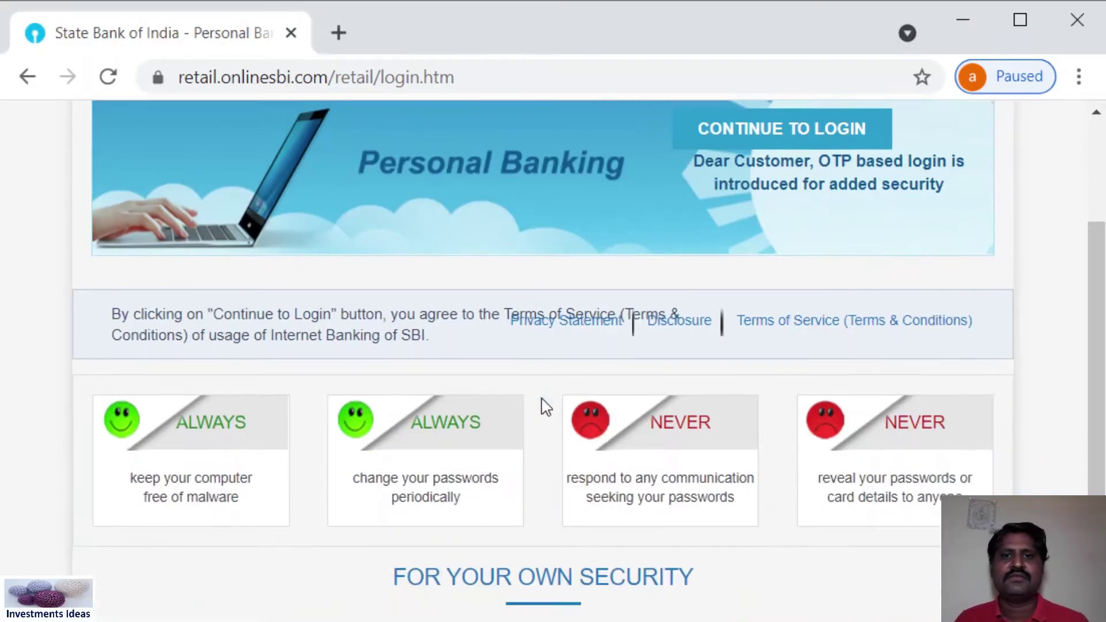
scroll(544, 402, "up", 3)
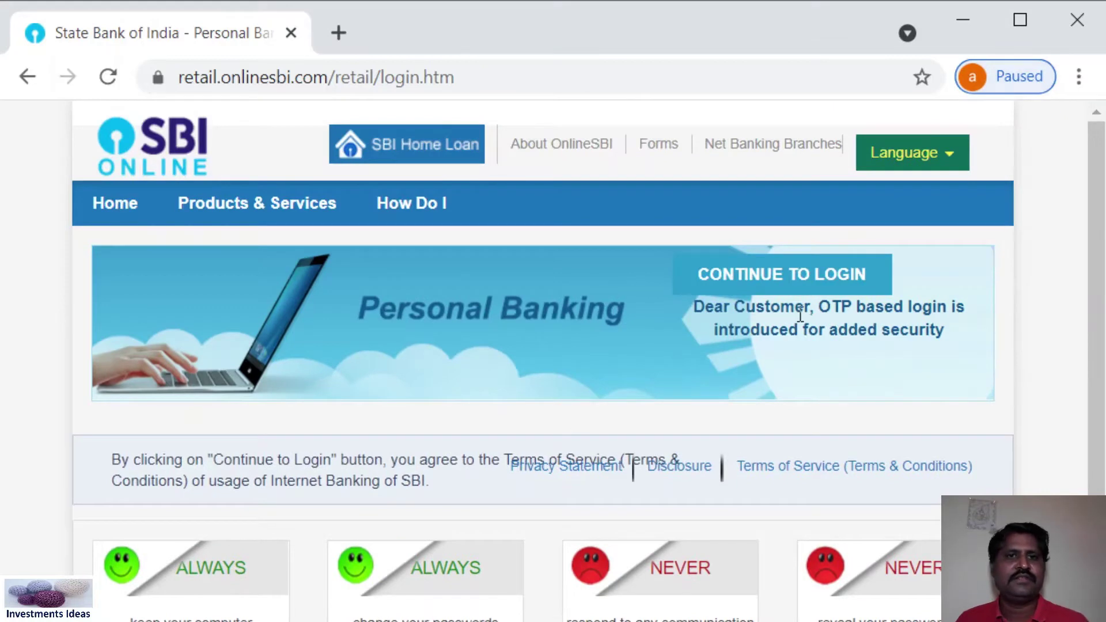
left_click(827, 277)
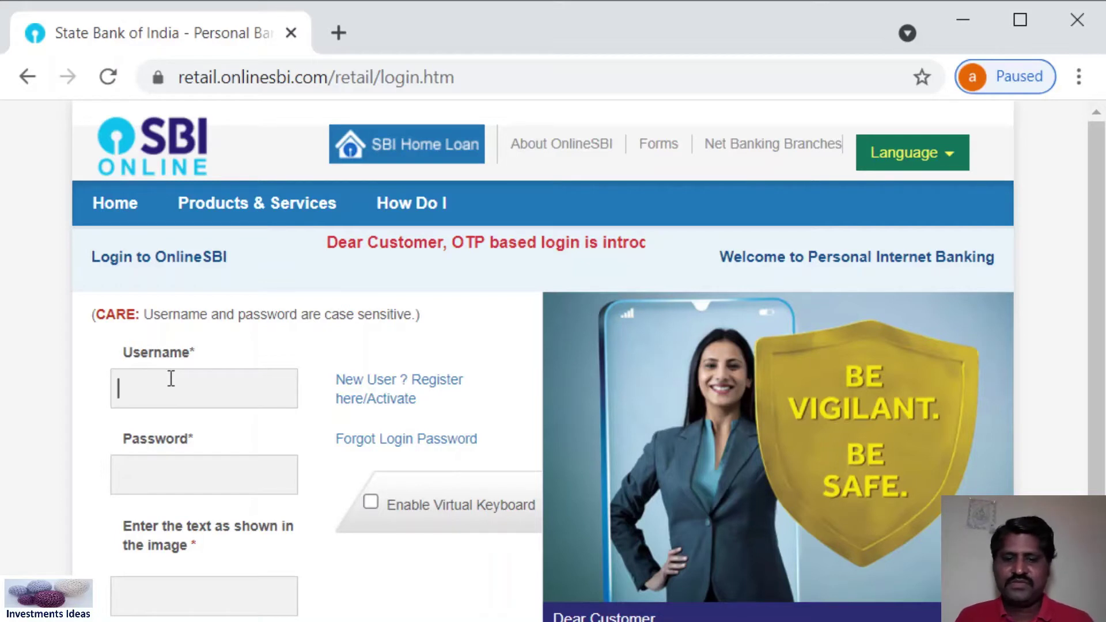
Log in to OnlineSBI with the account username, the account password and the text shown in the captcha image
type("888")
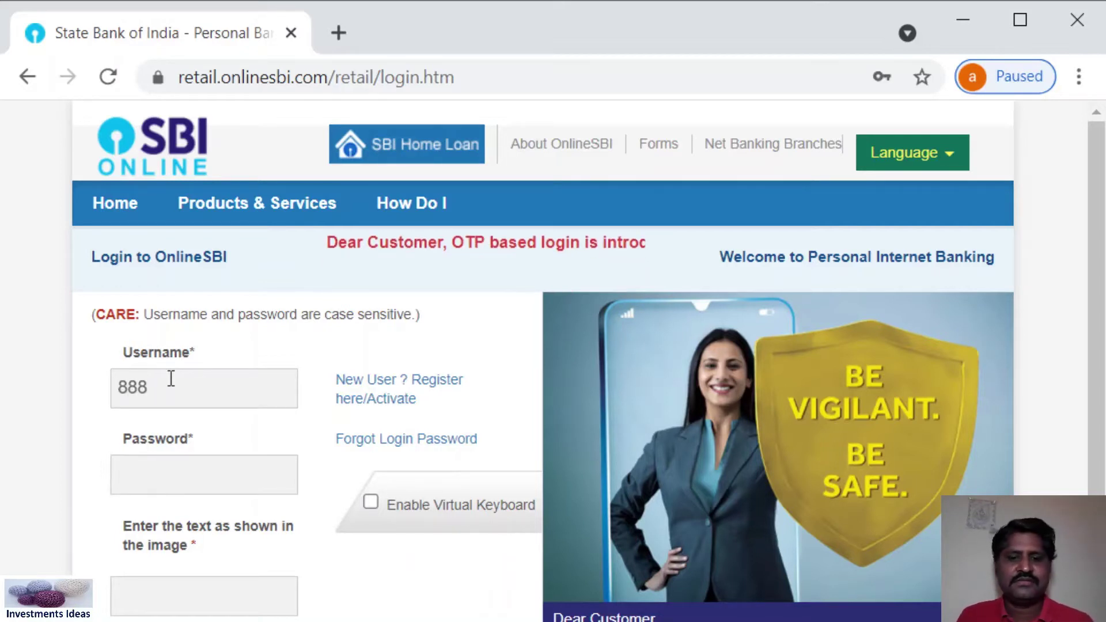
key("BackSpace")
key("BackSpace")
key("BackSpace")
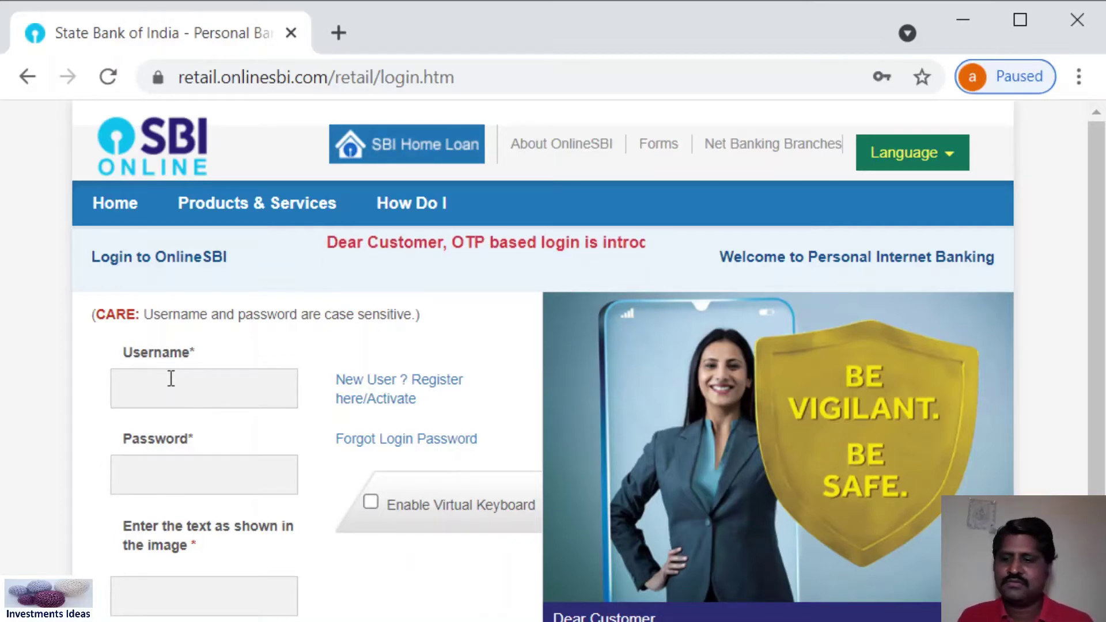
type("***************")
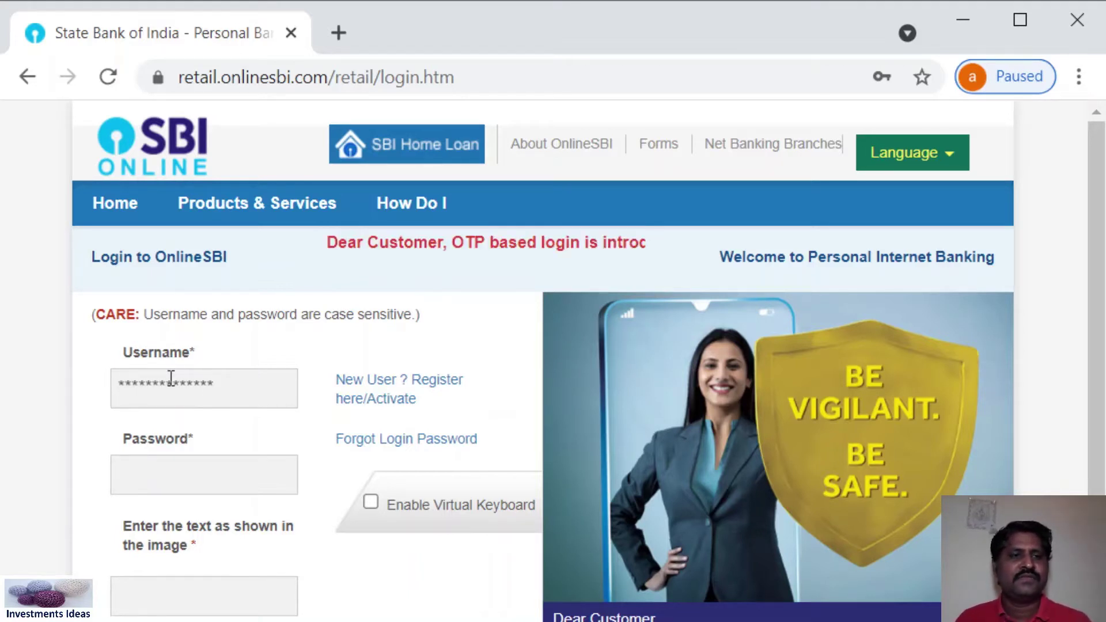
left_click(197, 487)
type("***********")
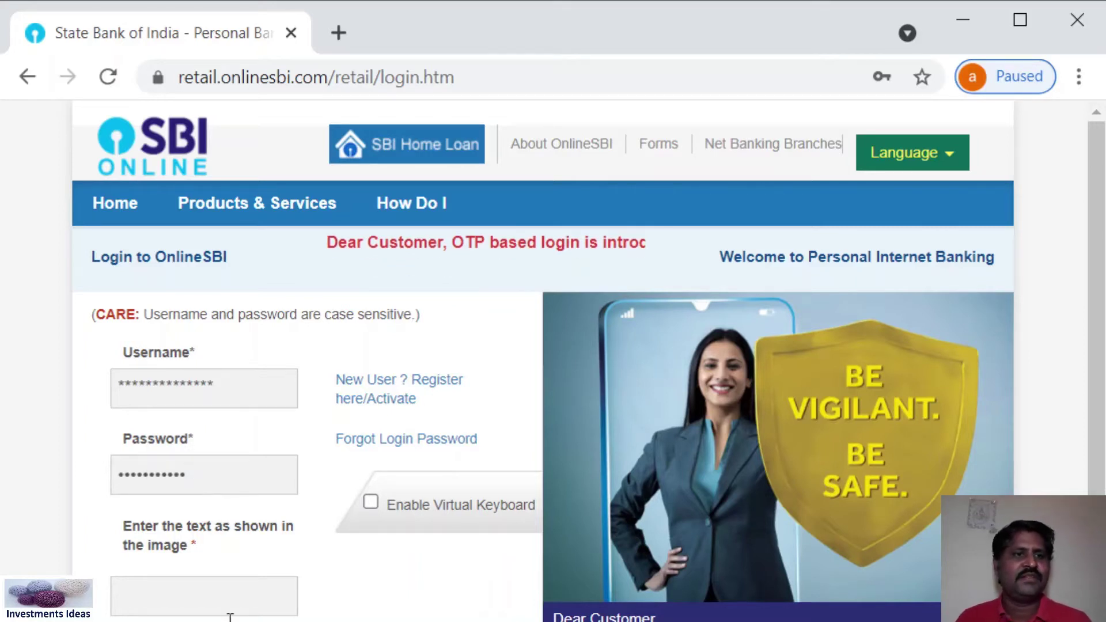
left_click(198, 597)
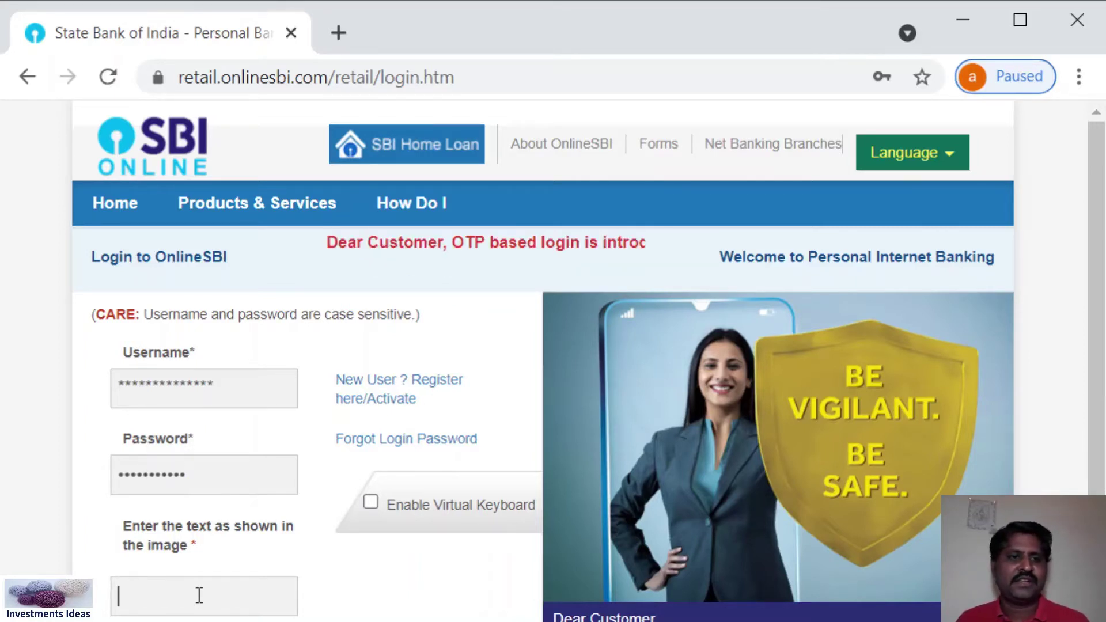
type("*********")
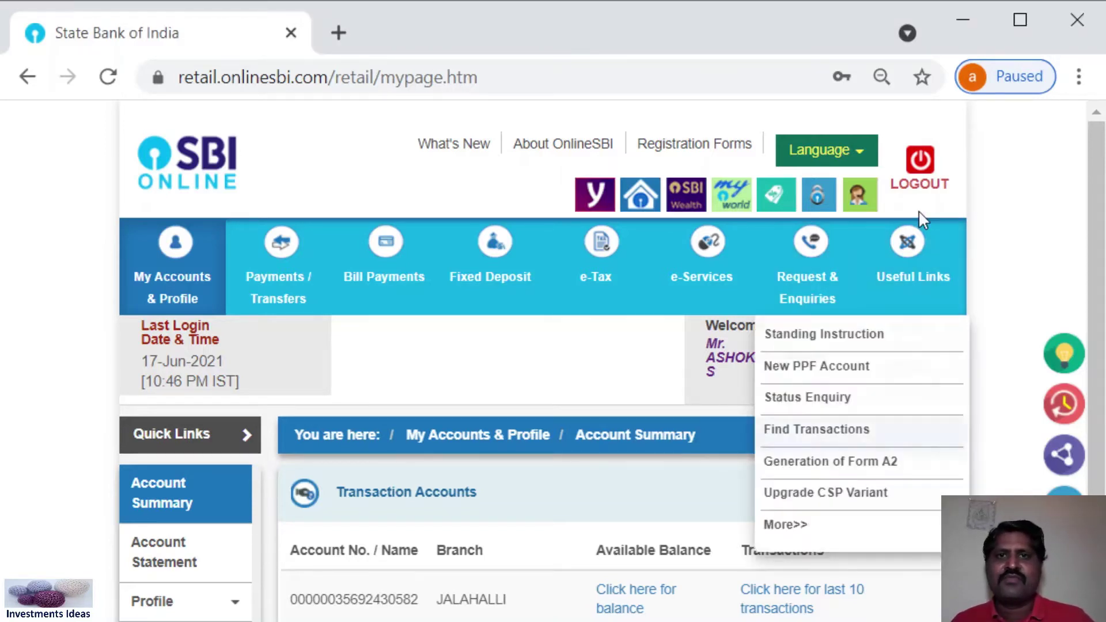
Open the Demat & ASBA (Application Supported by Blocked Amount) Services page within e-Services
mouse_move(689, 289)
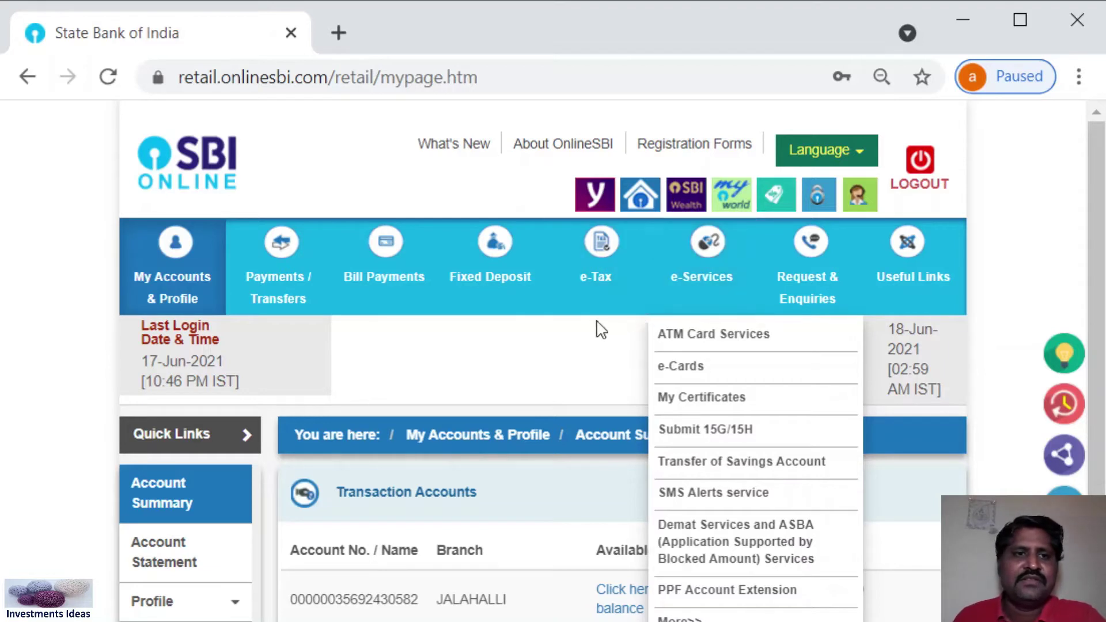
left_click(710, 282)
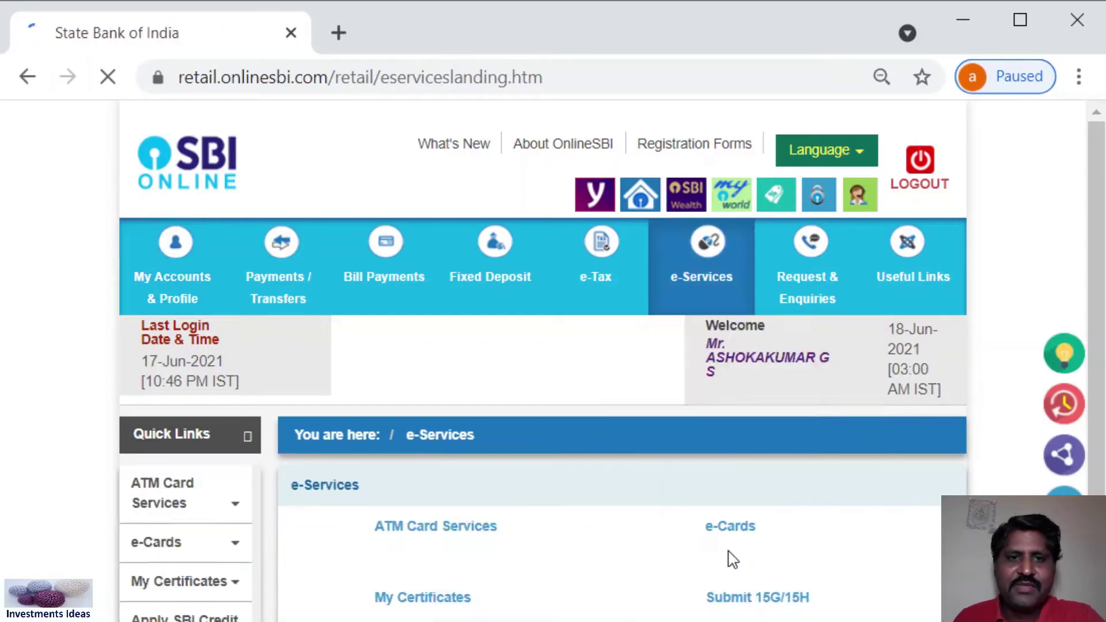
scroll(496, 599, "down", 4)
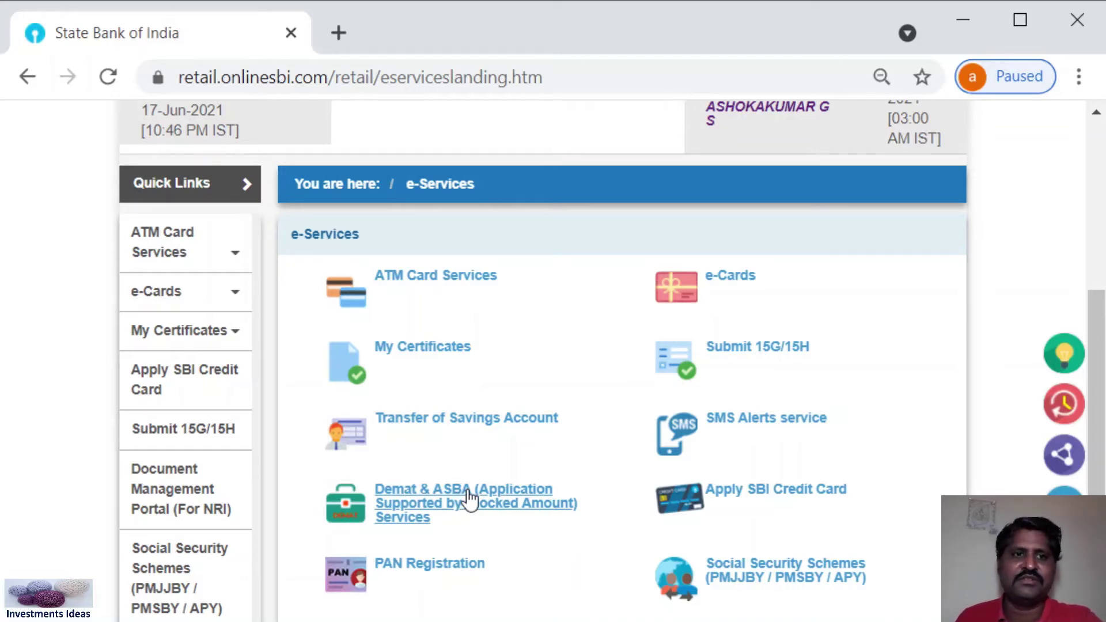
left_click(413, 503)
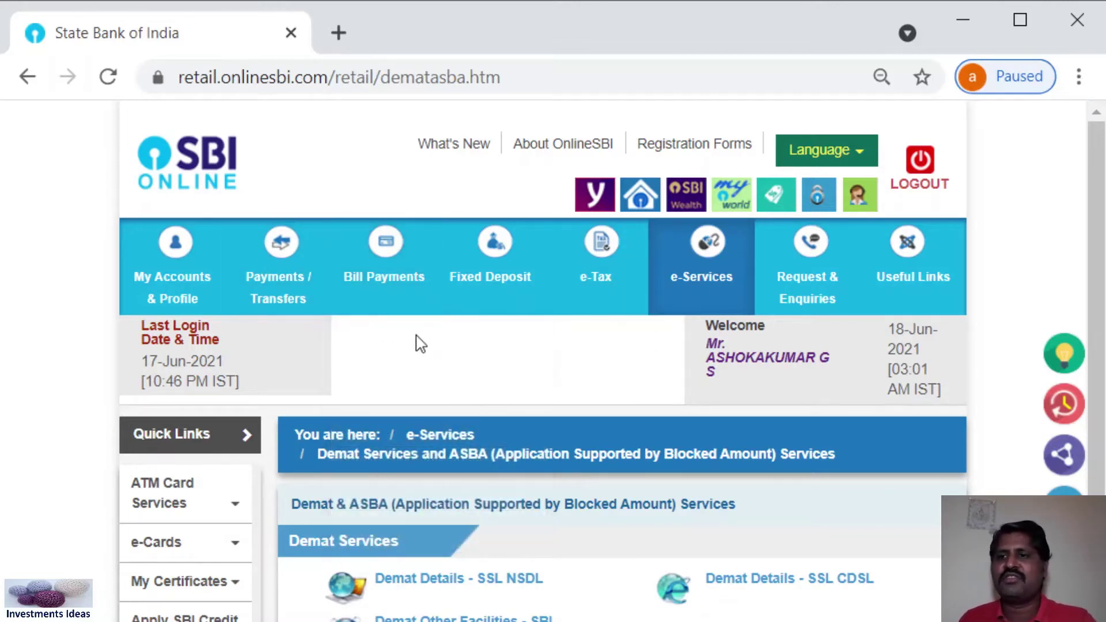
Open the IPO (Equity / Rights) service under ASBA Services and go to its Apply IPO section
mouse_move(715, 277)
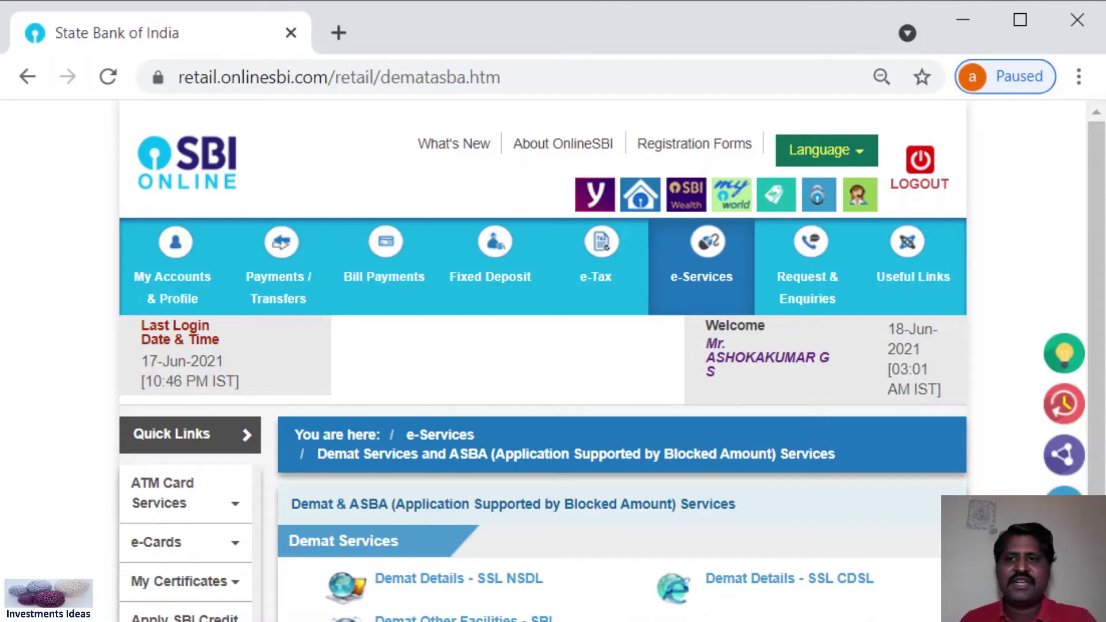
scroll(542, 361, "down", 4)
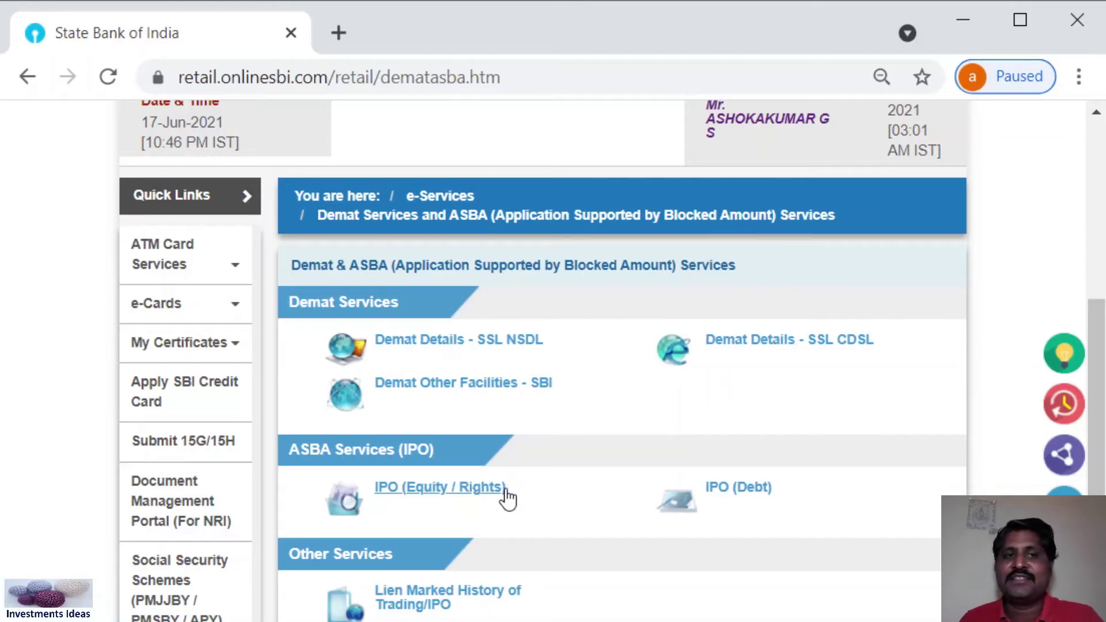
left_click(416, 499)
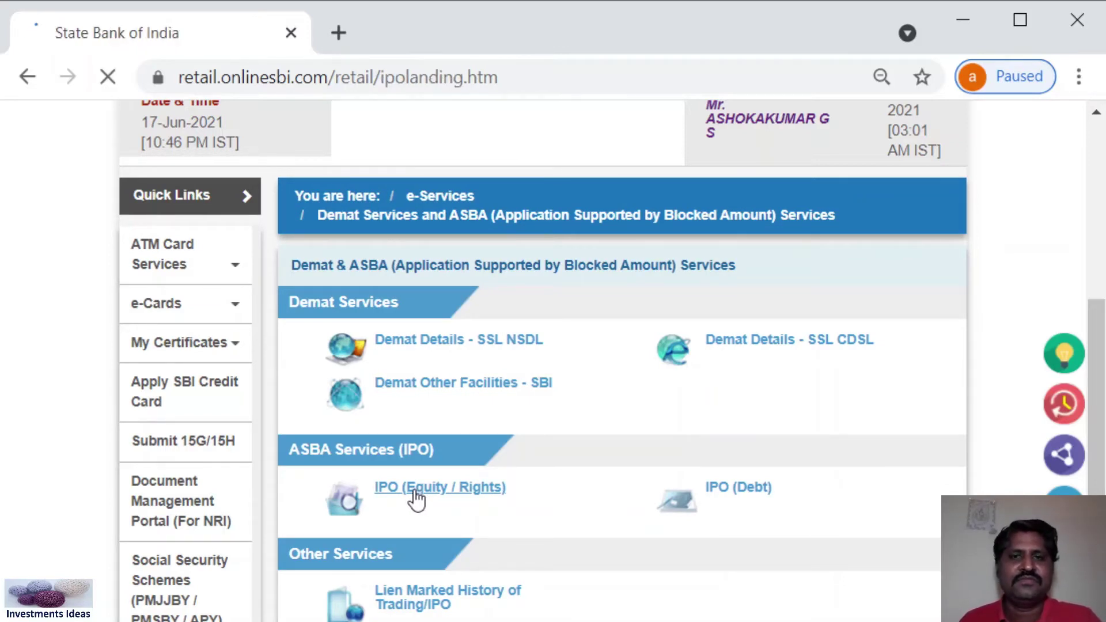
scroll(416, 499, "down", 4)
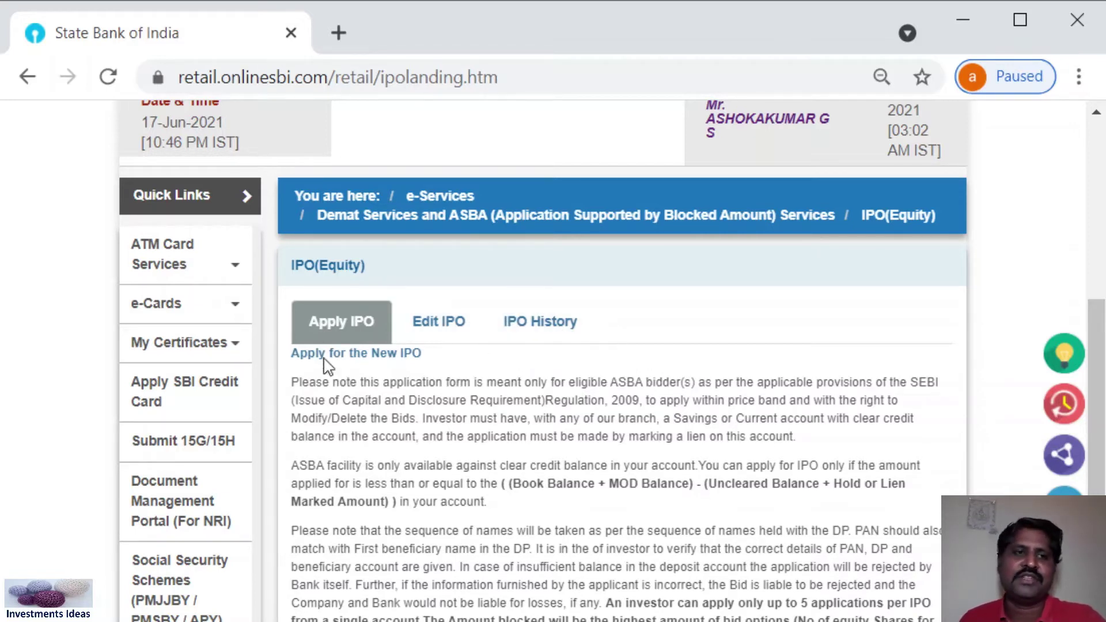
left_click(348, 322)
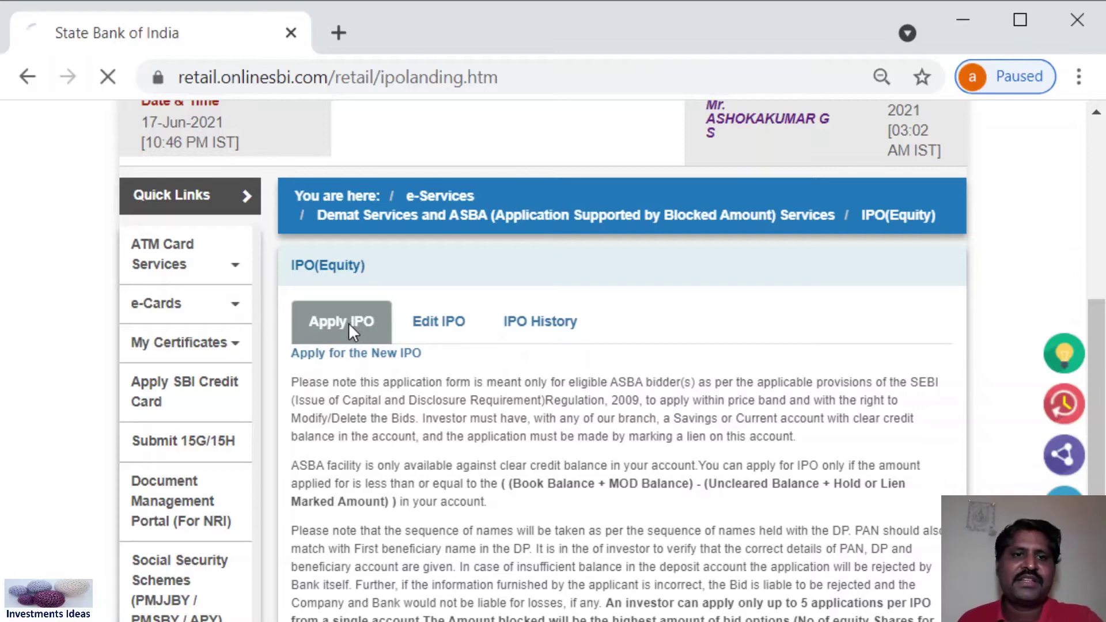
Accept the ASBA terms for applying for a new IPO to bring up the list of issuing companies
scroll(544, 346, "down", 4)
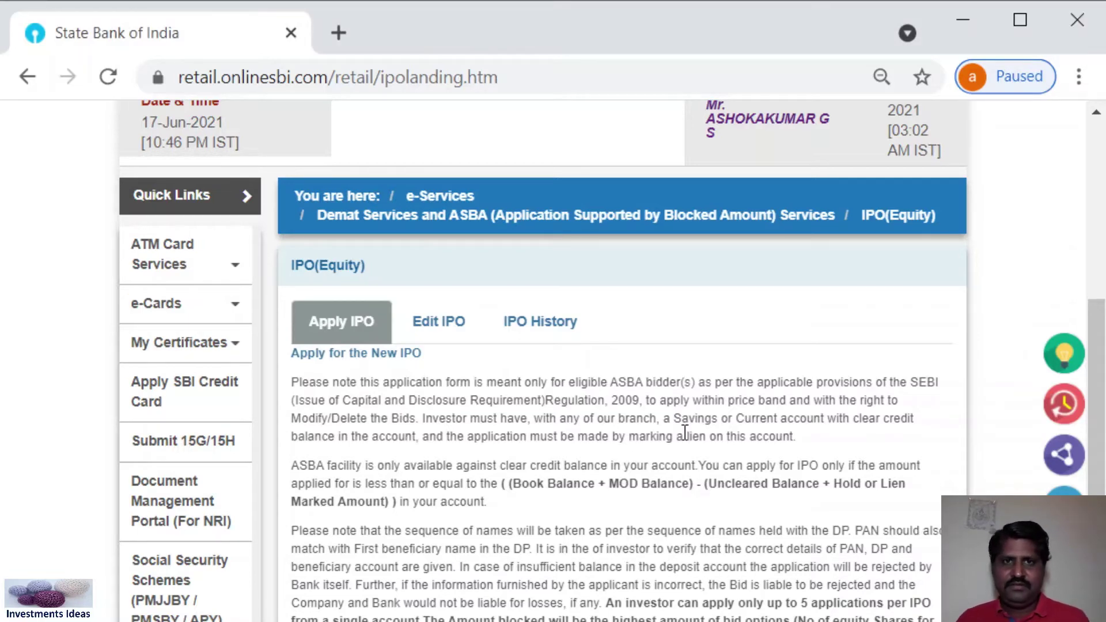
key("ctrl+minus")
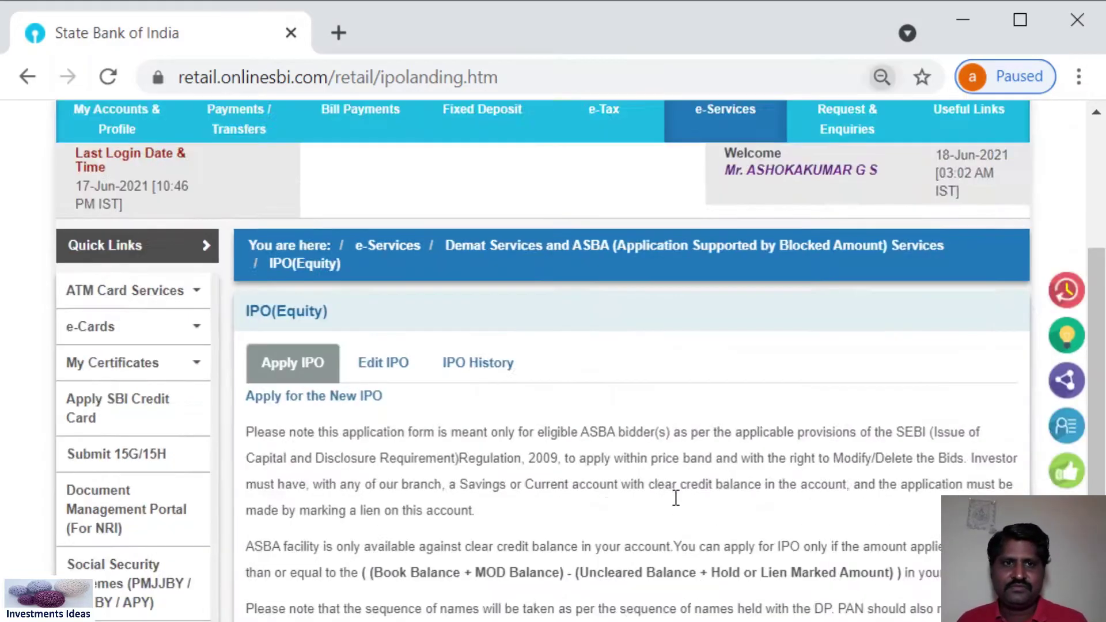
key("ctrl+minus")
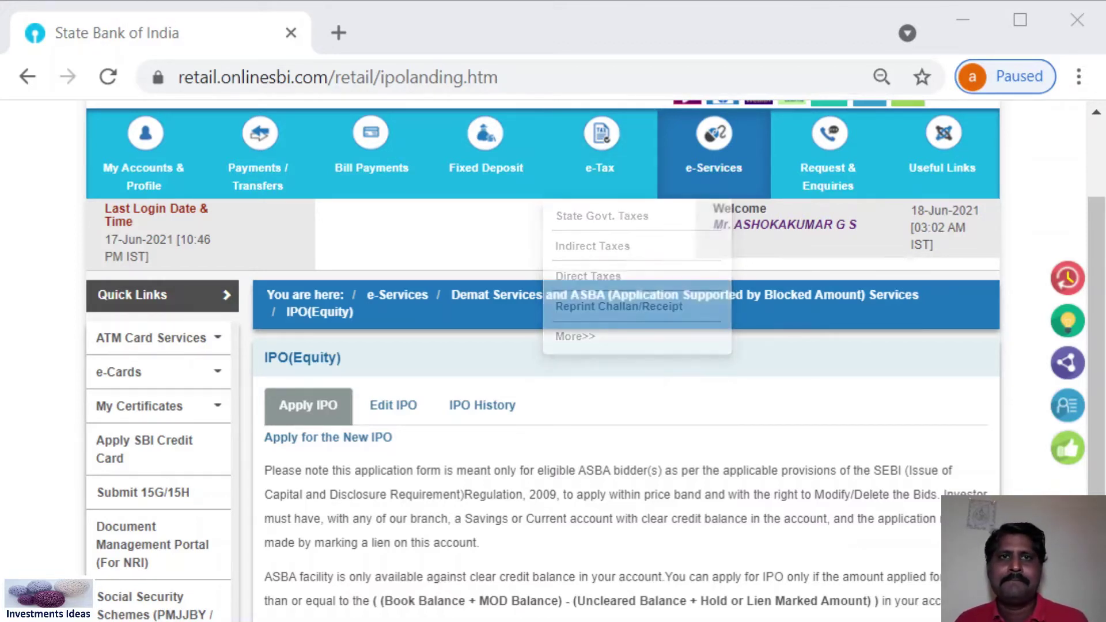
left_click(650, 349)
key("ctrl+minus")
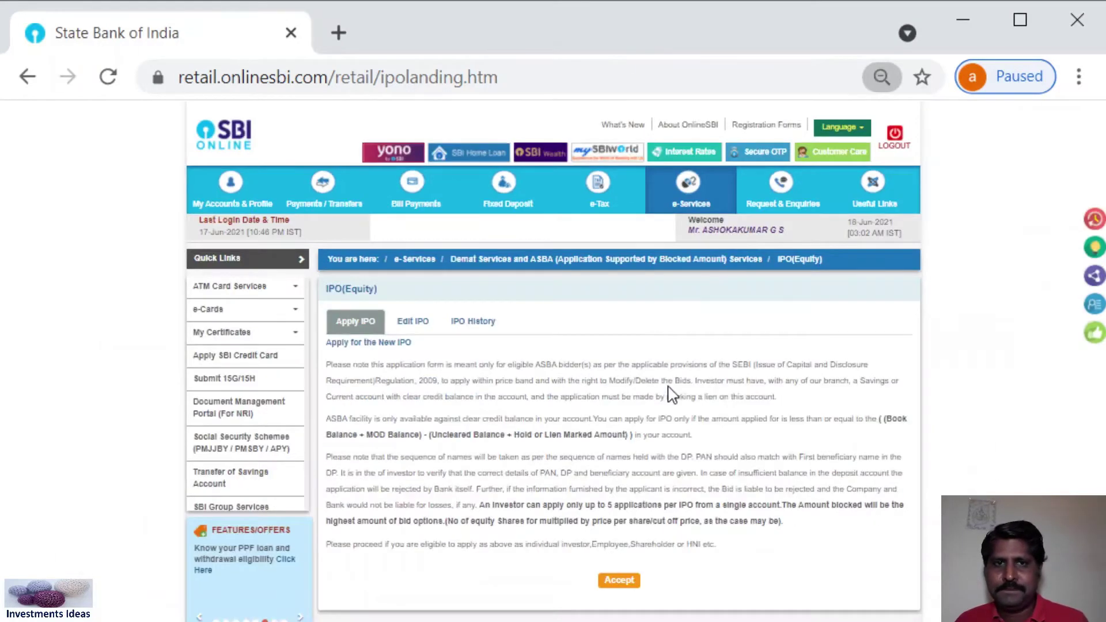
left_click(615, 587)
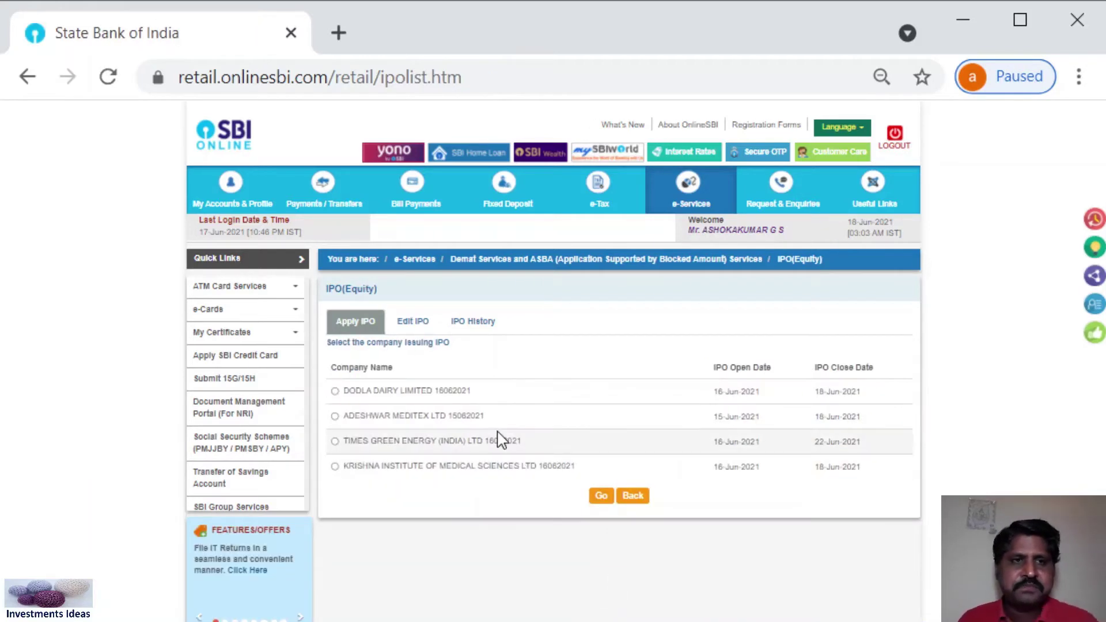
Select DODLA DAIRY LIMITED 16062021 as the company issuing the IPO and proceed to its ASBA investor undertaking
key("ctrl+plus")
key("ctrl+plus")
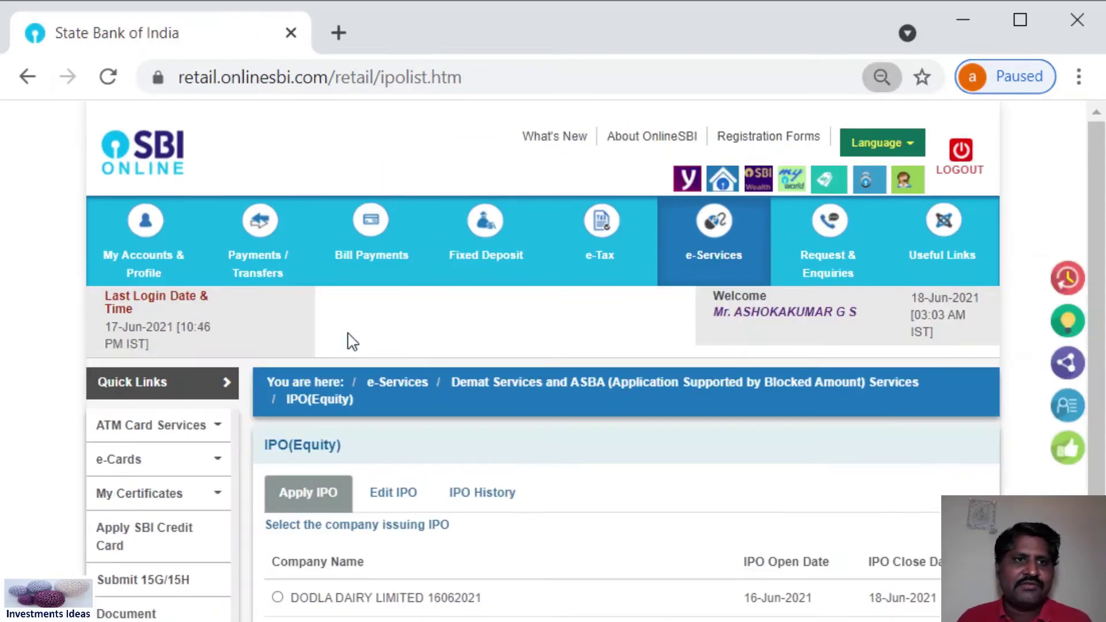
scroll(539, 464, "down", 1)
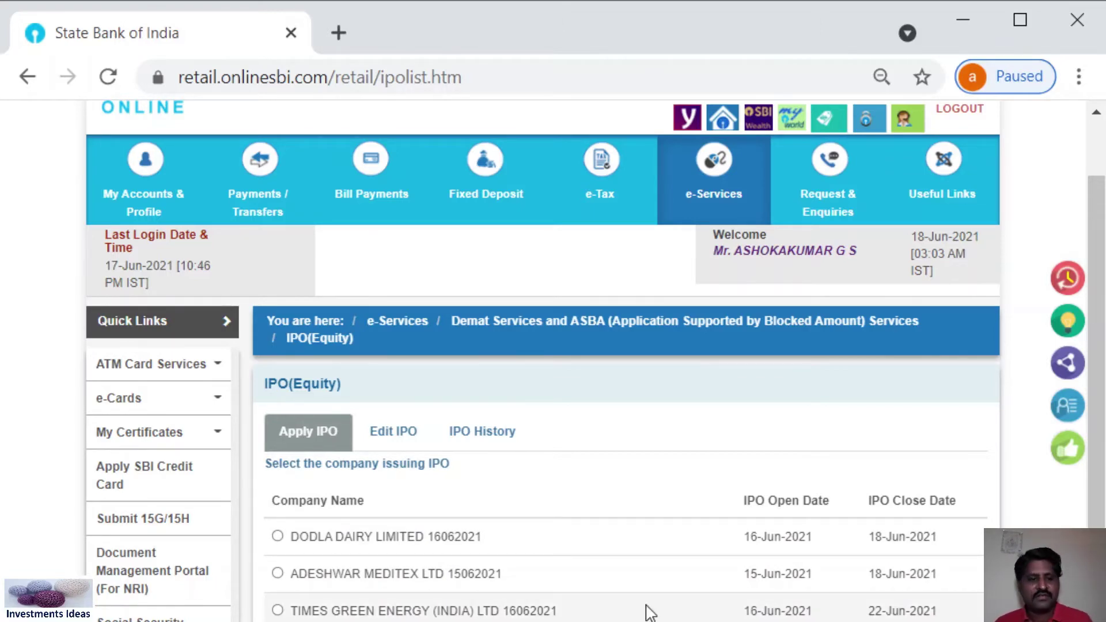
key("ctrl+minus")
key("ctrl+minus")
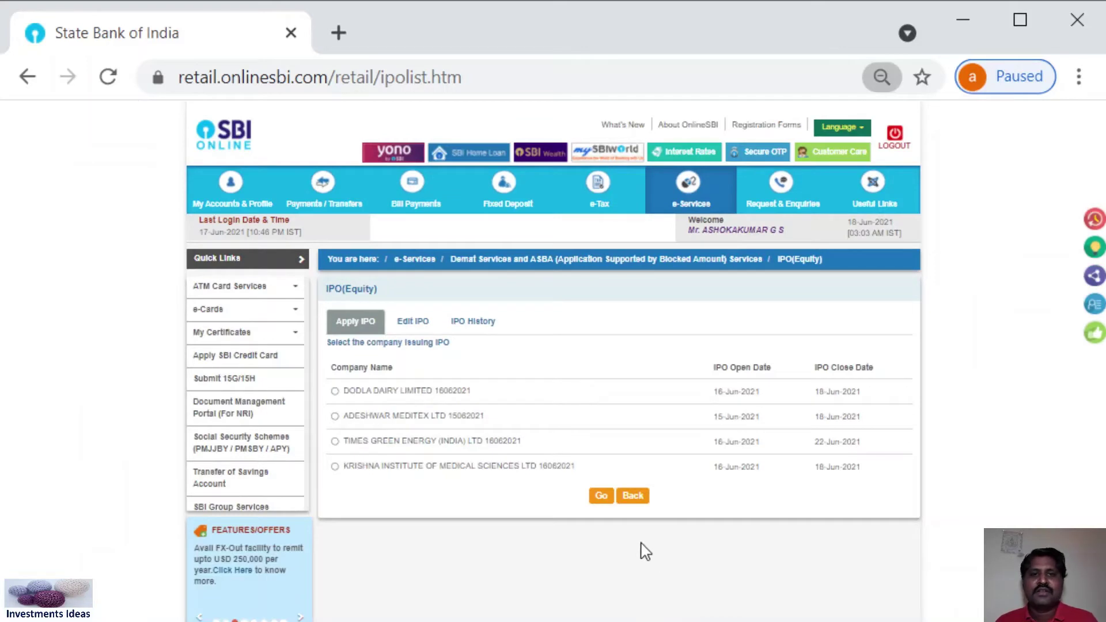
left_click(602, 496)
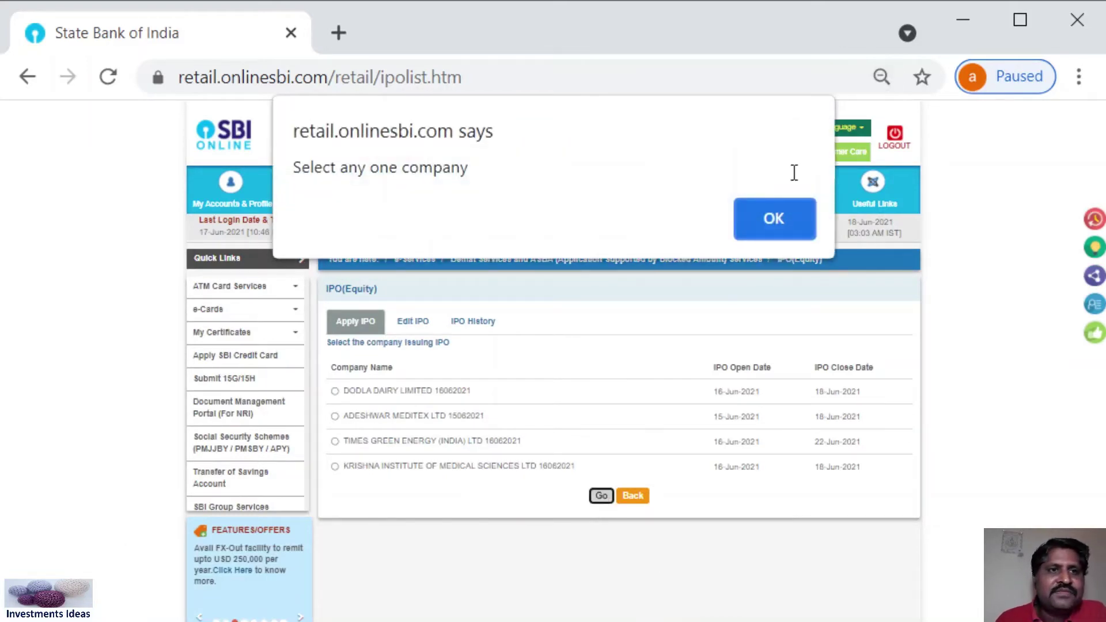
left_click(803, 215)
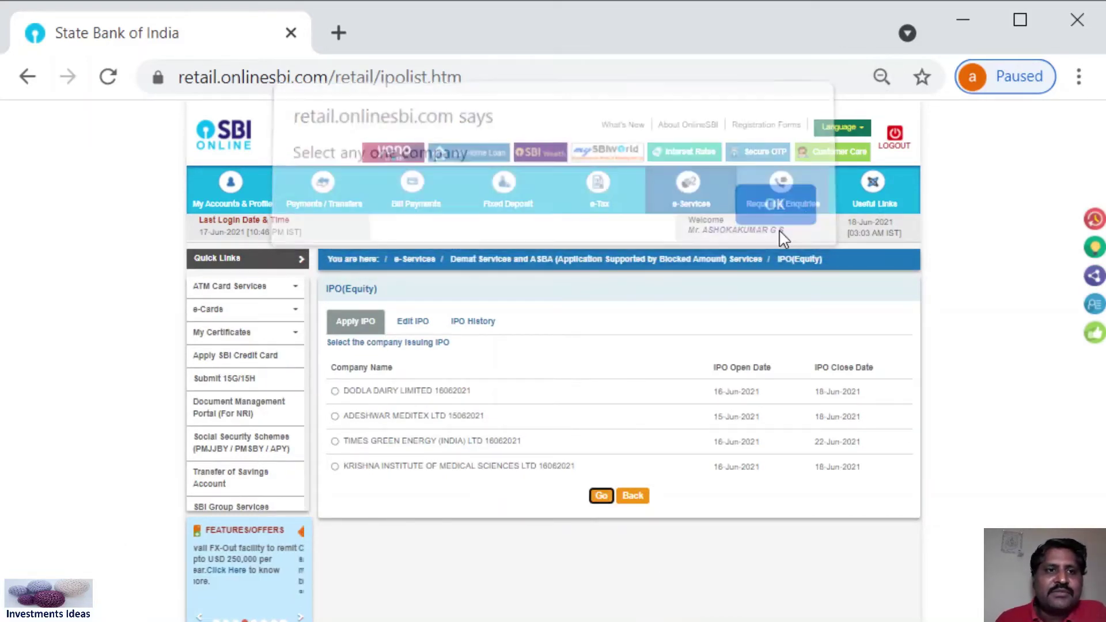
left_click(335, 392)
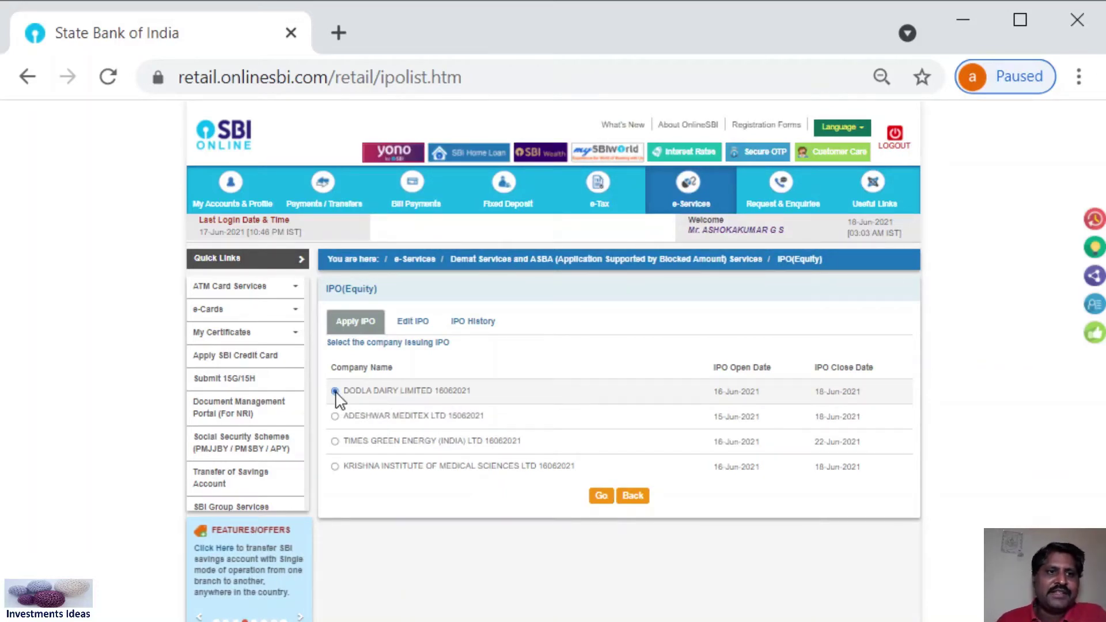
left_click(601, 496)
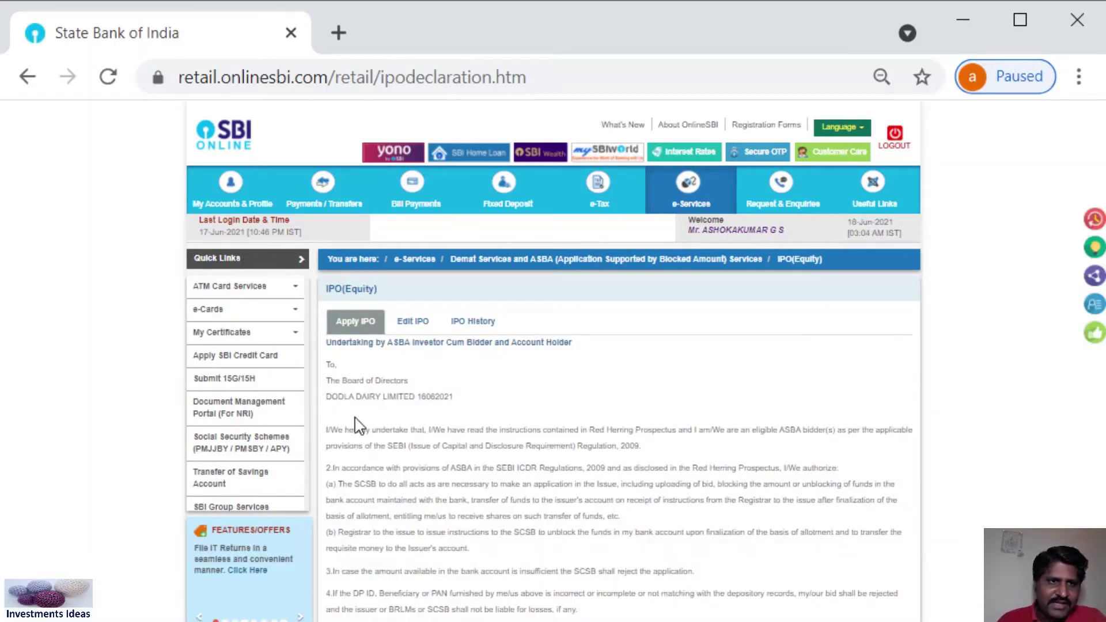
key("ctrl+plus")
key("ctrl+plus")
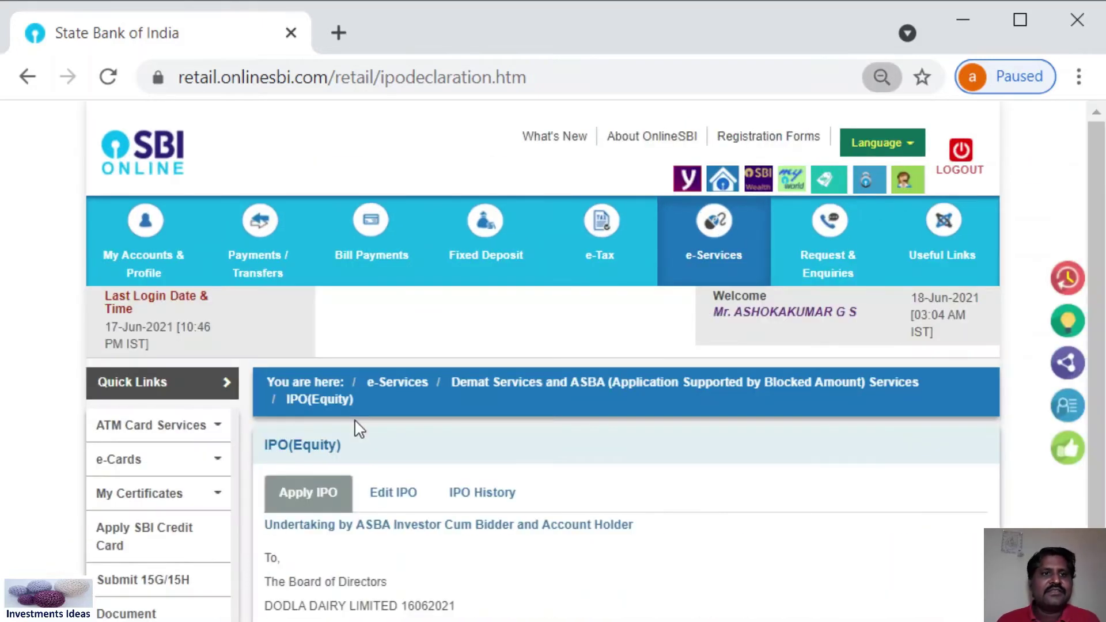
Read through the ASBA investor's undertaking addressed to DODLA DAIRY LIMITED 16062021
key("ctrl+minus")
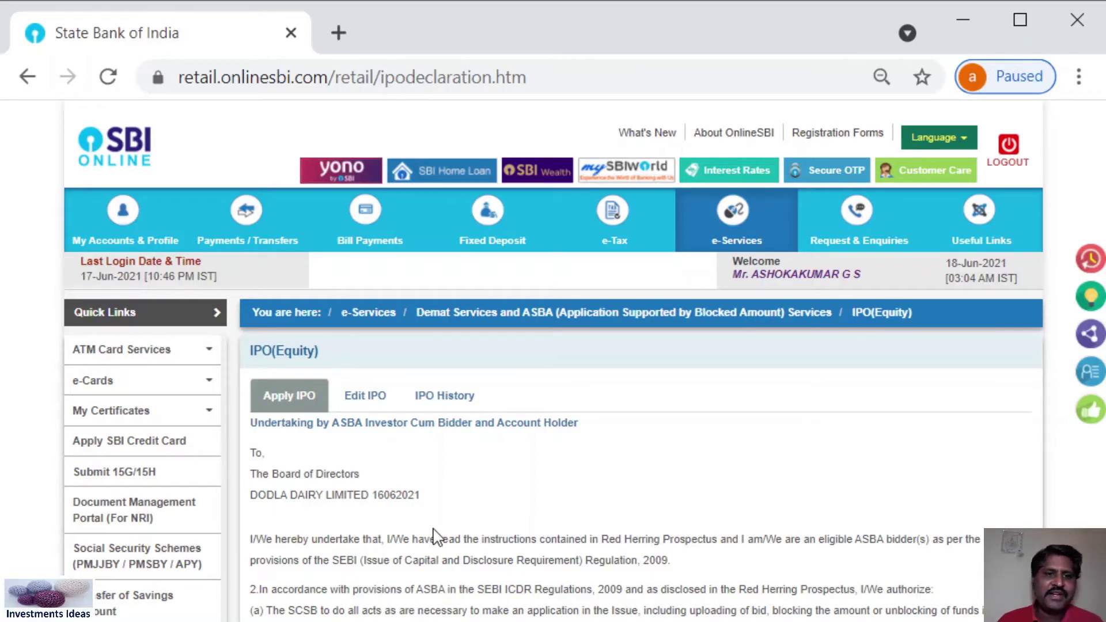
left_click_drag(273, 540, 594, 621)
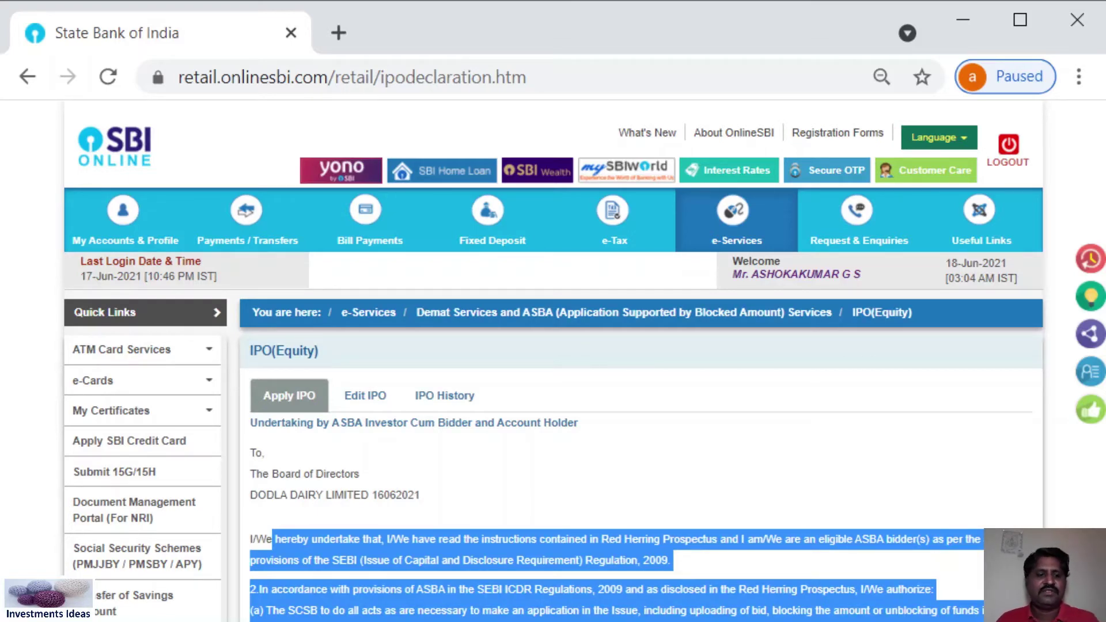
key("ctrl+minus")
key("ctrl+minus")
key("ctrl+minus")
key("ctrl+minus")
key("ctrl+minus")
key("ctrl+minus")
key("ctrl+plus")
key("ctrl+plus")
key("ctrl+plus")
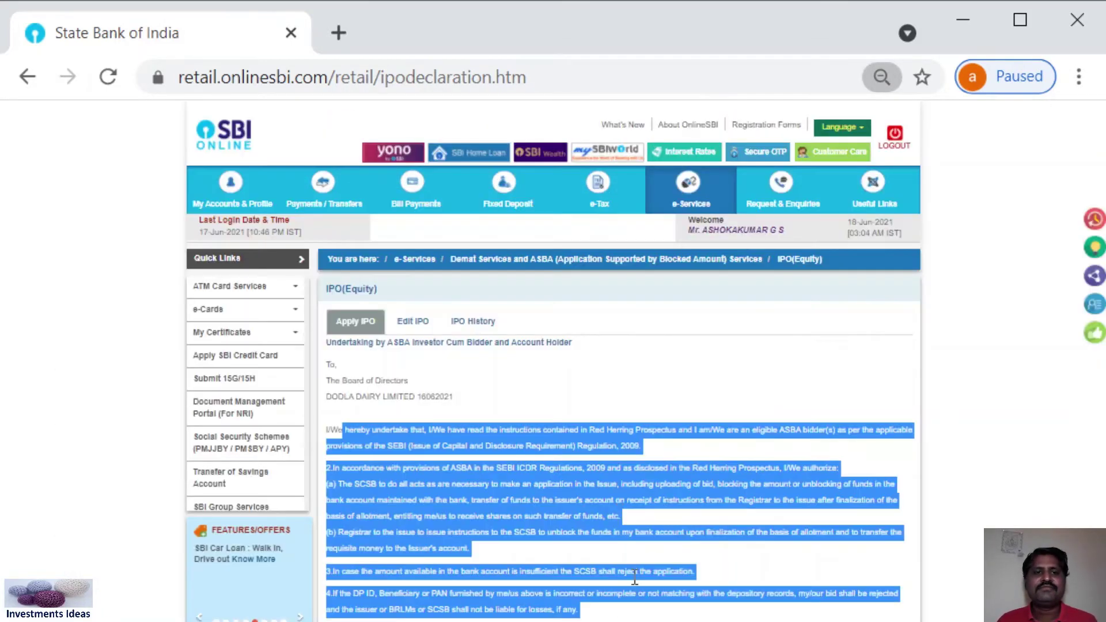
left_click(617, 412)
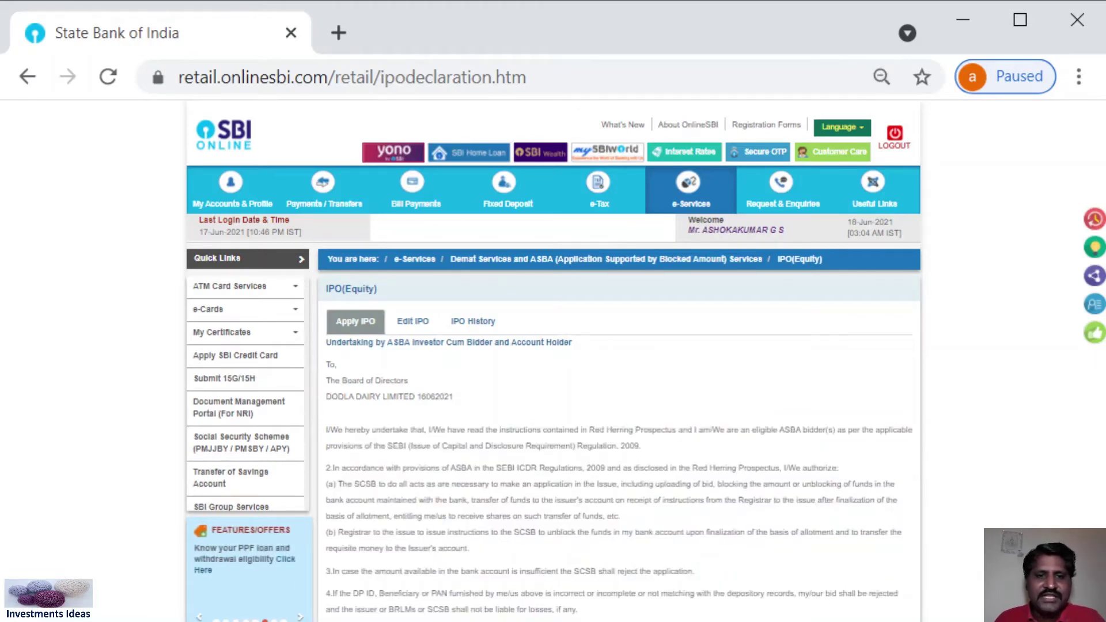
Accept the ASBA undertaking and choose Individual as the investor category for the IPO application
key("Return")
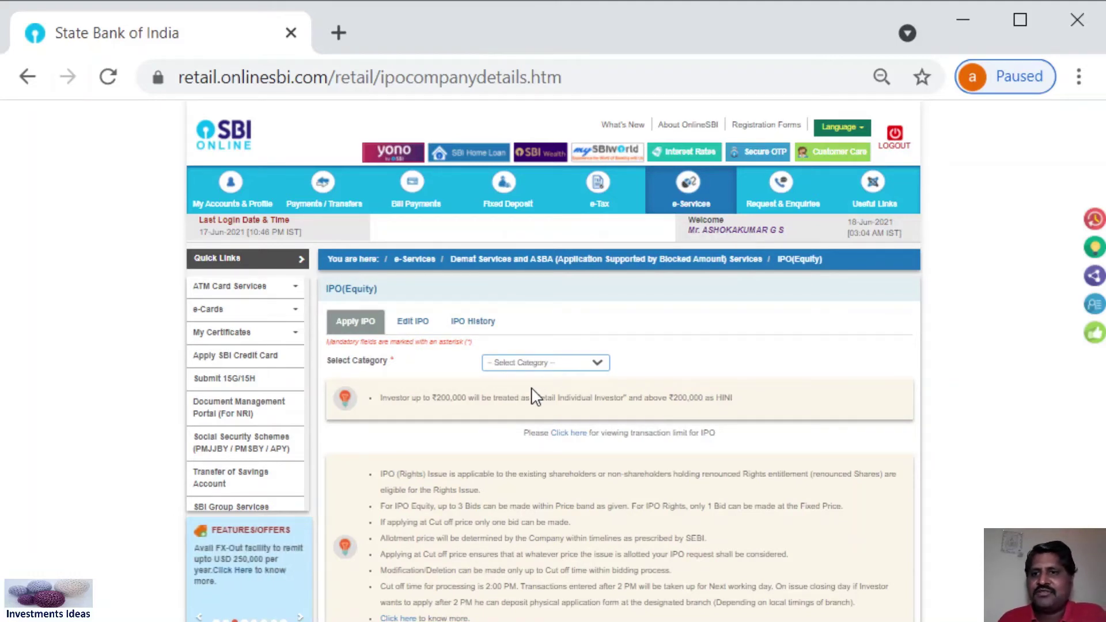
key("Down")
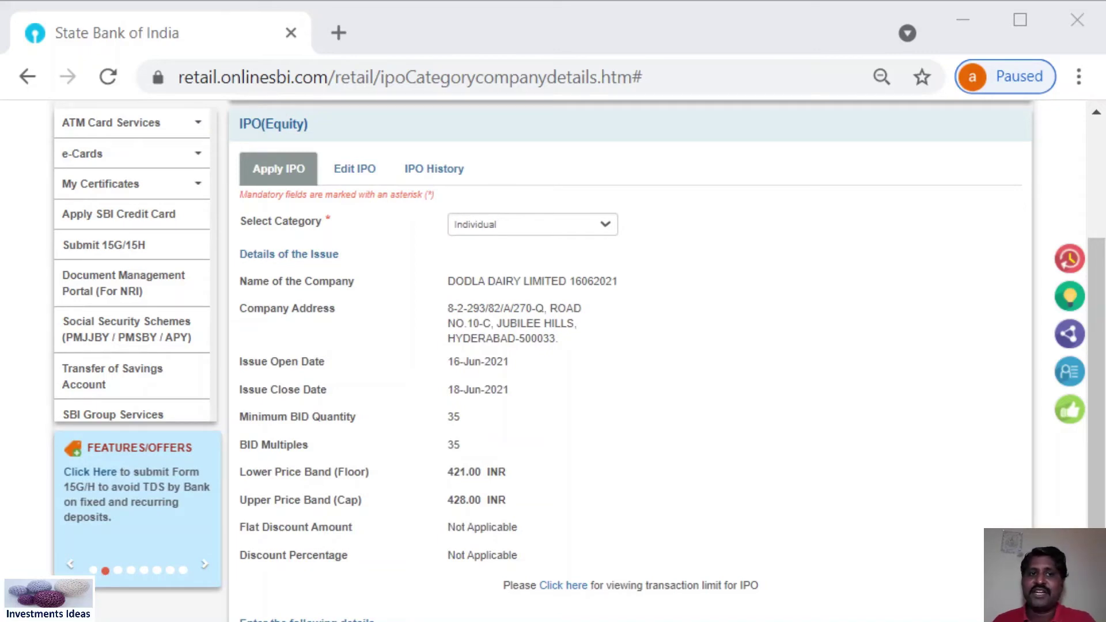
Check the minimum bid quantity, bid multiples and price band of the issue, and the applicant's transaction type
double_click(453, 417)
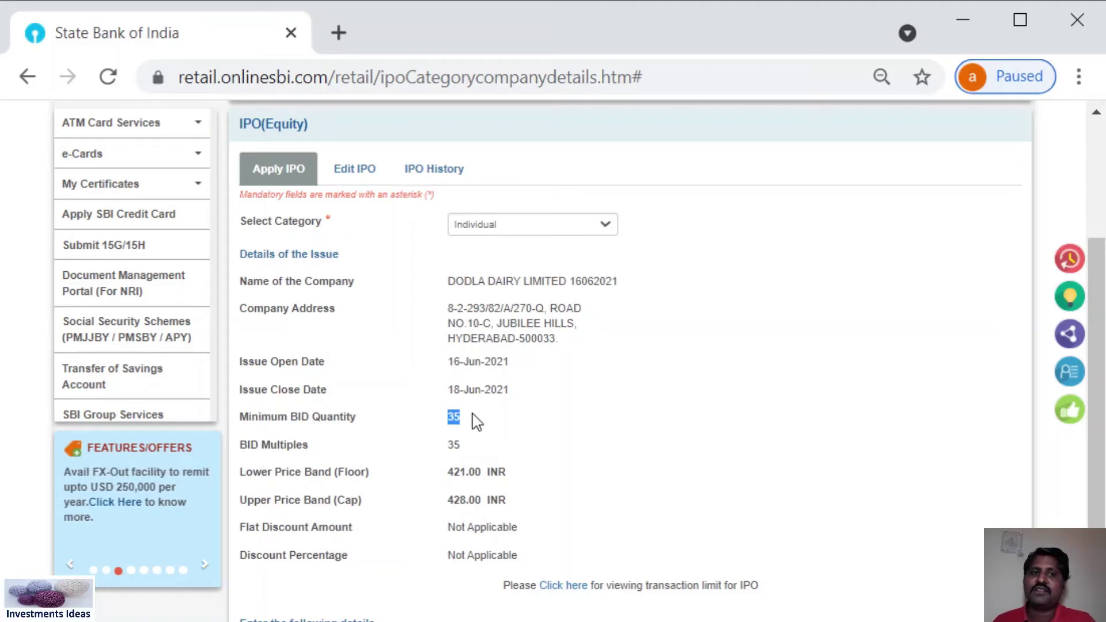
left_click(468, 449)
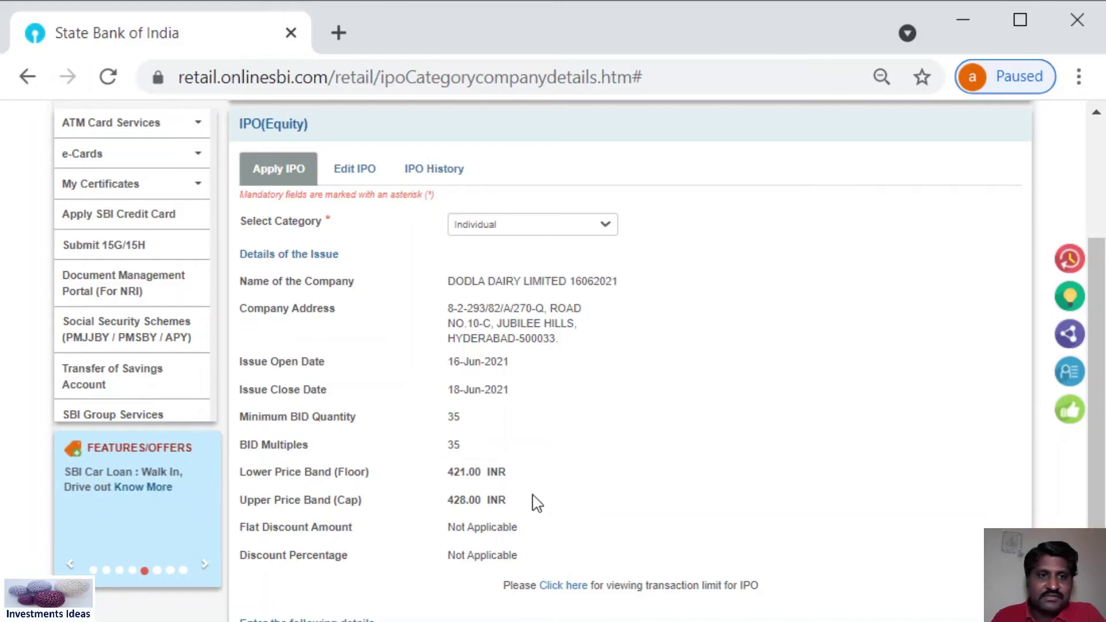
scroll(531, 501, "down", 4)
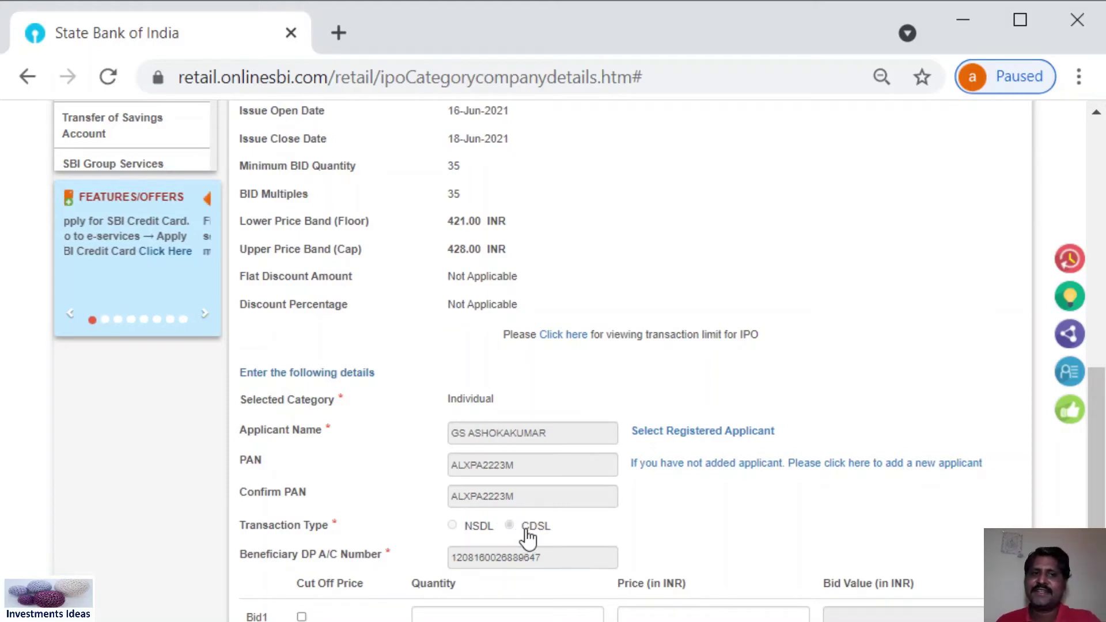
left_click(453, 526)
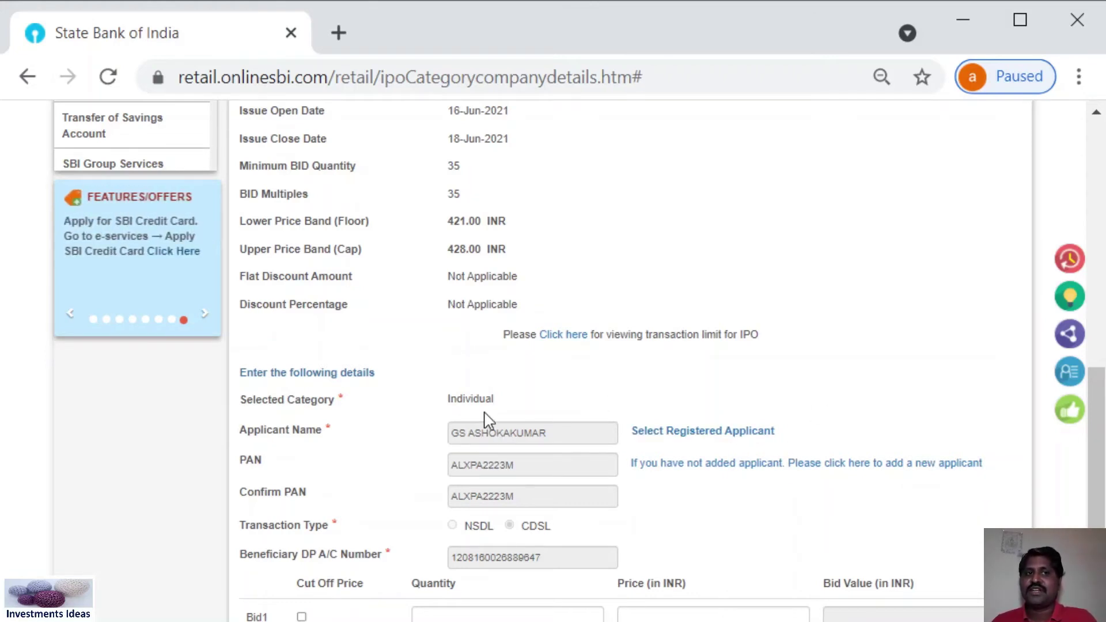
Fill in the applicant name, PAN and beneficiary DP account details by picking the registered applicant
left_click(710, 432)
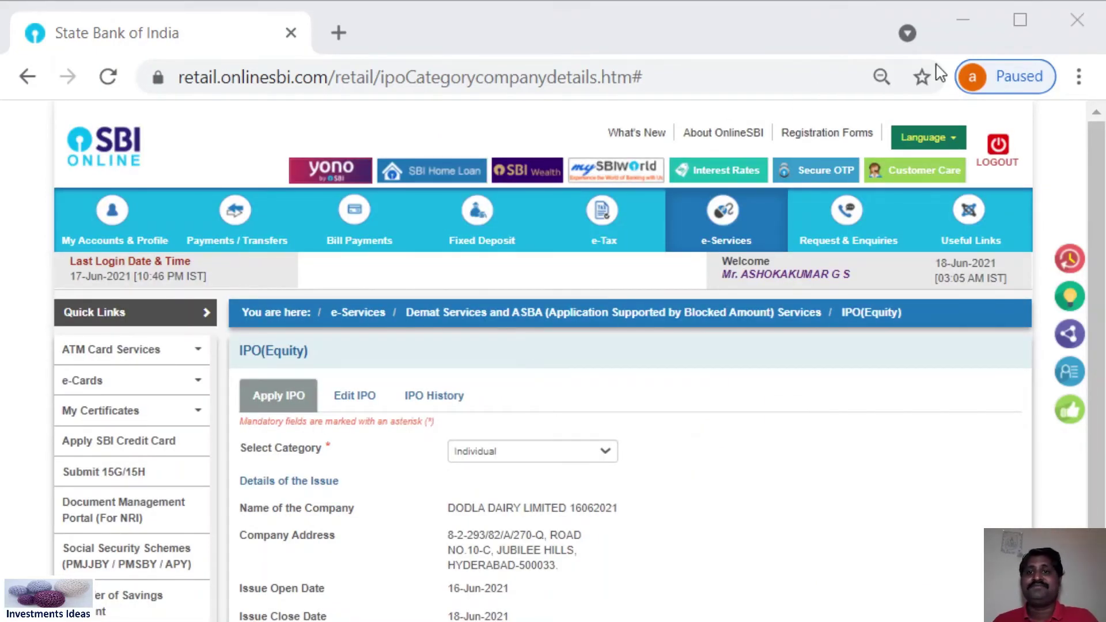
left_click(925, 14)
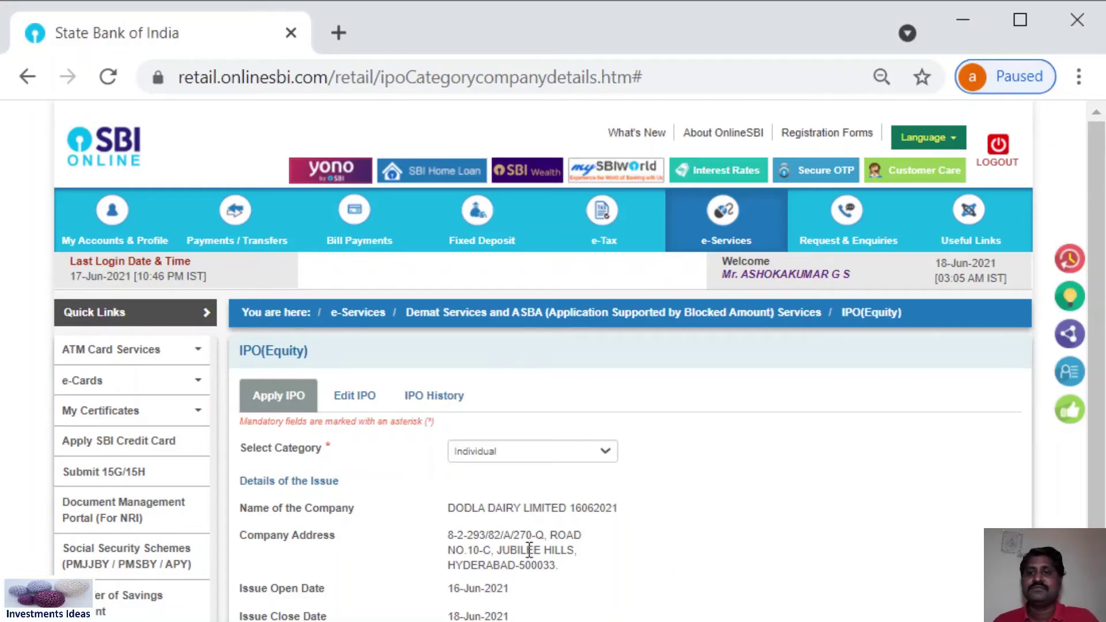
scroll(672, 551, "down", 5)
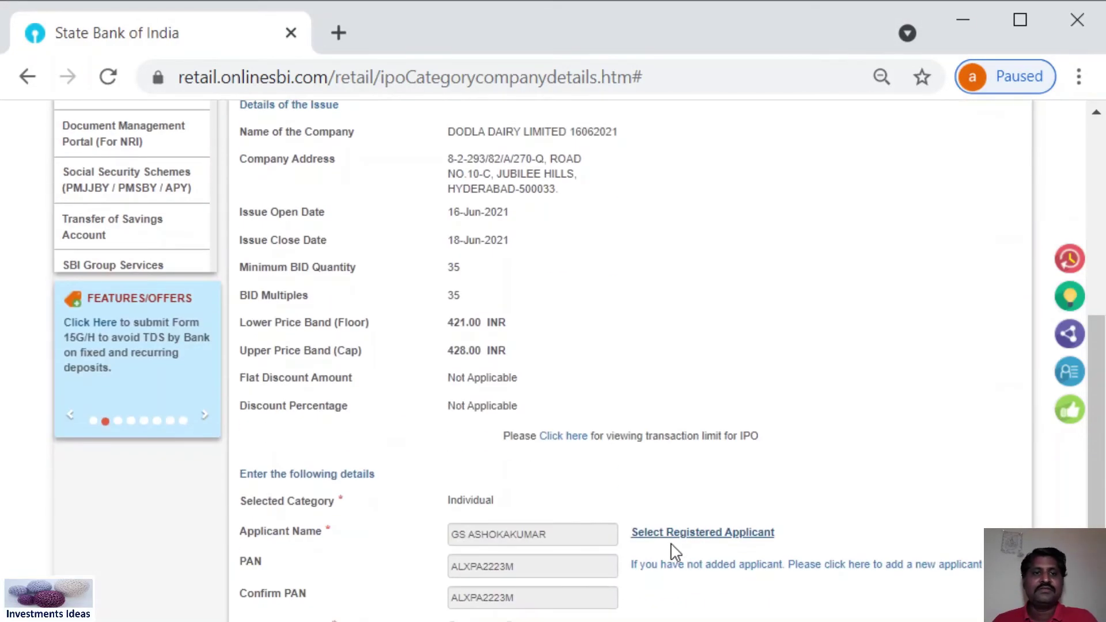
scroll(674, 552, "down", 2)
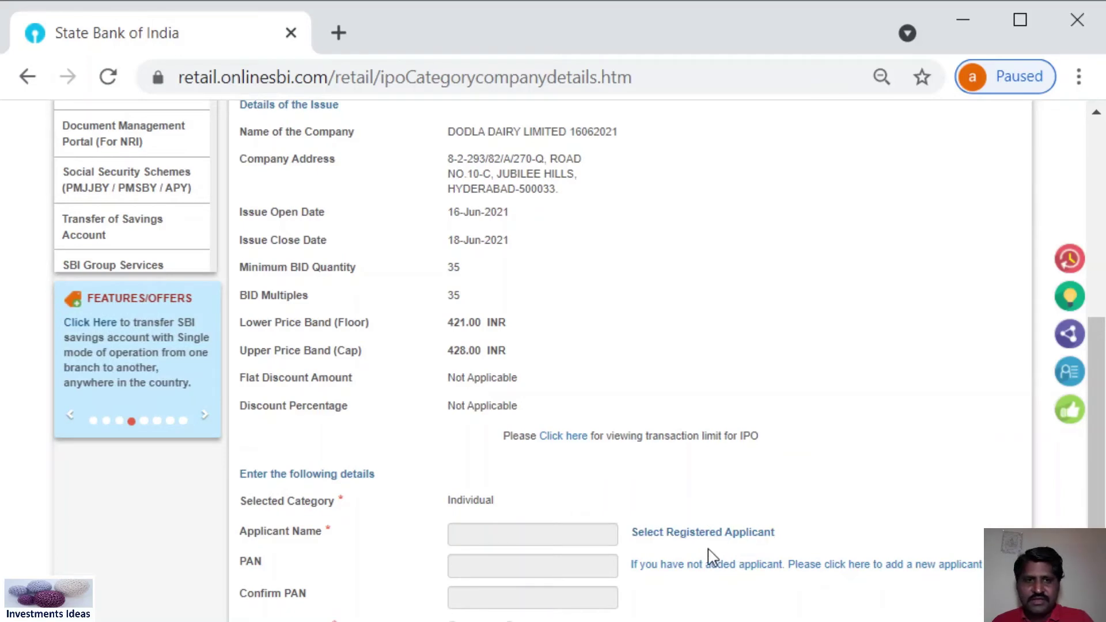
left_click(704, 536)
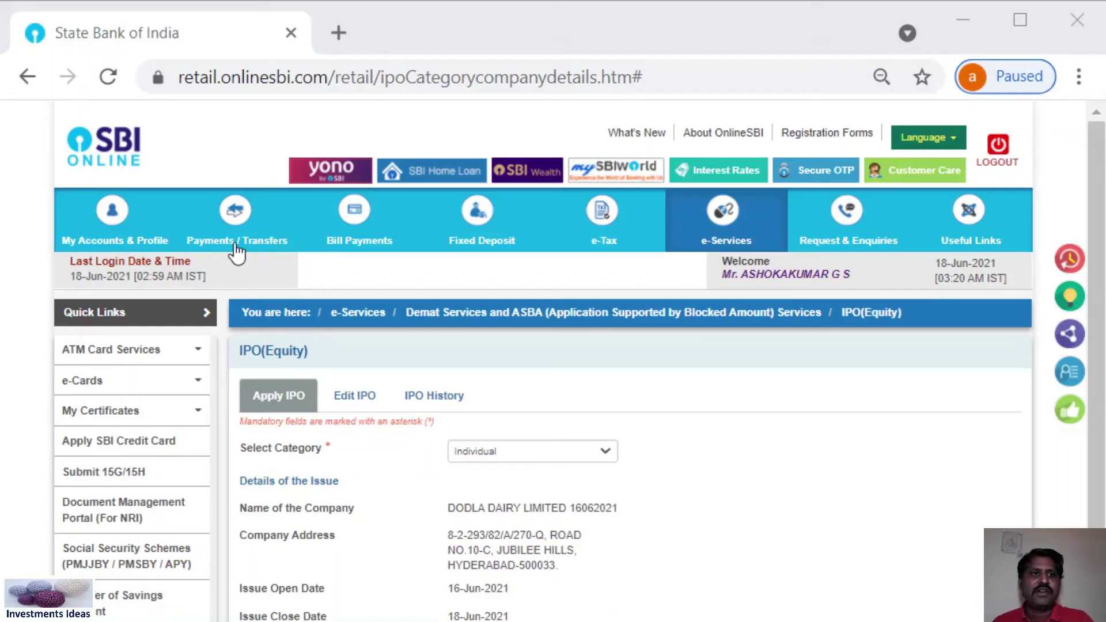
Set the quantity of Bid1 to 35 shares
scroll(525, 576, "down", 6)
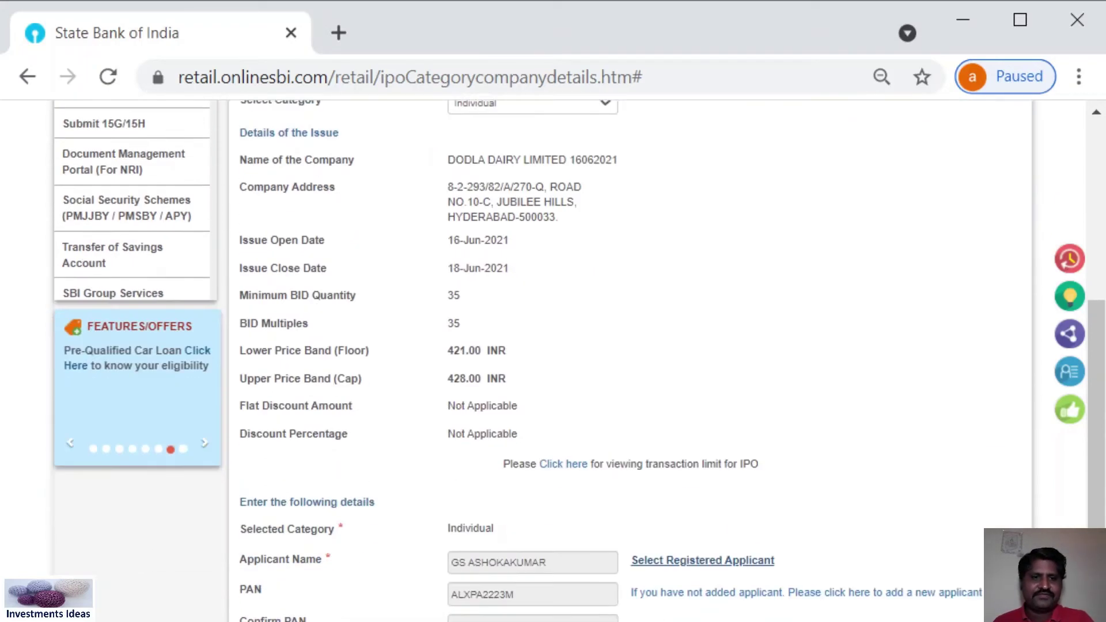
scroll(524, 620, "down", 3)
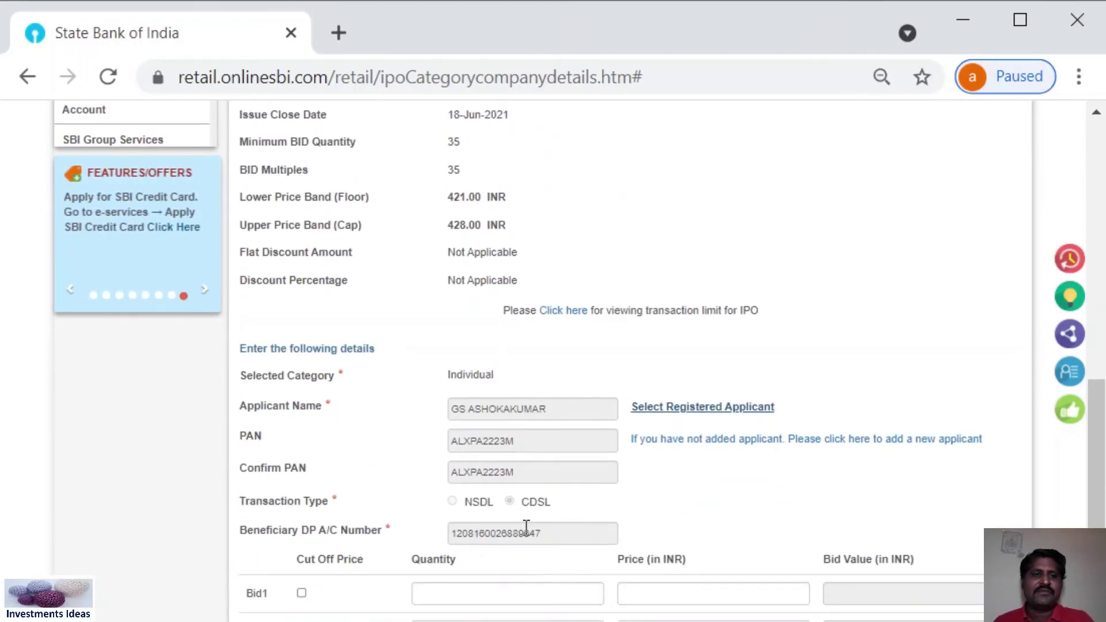
scroll(519, 525, "down", 3)
scroll(470, 508, "up", 3)
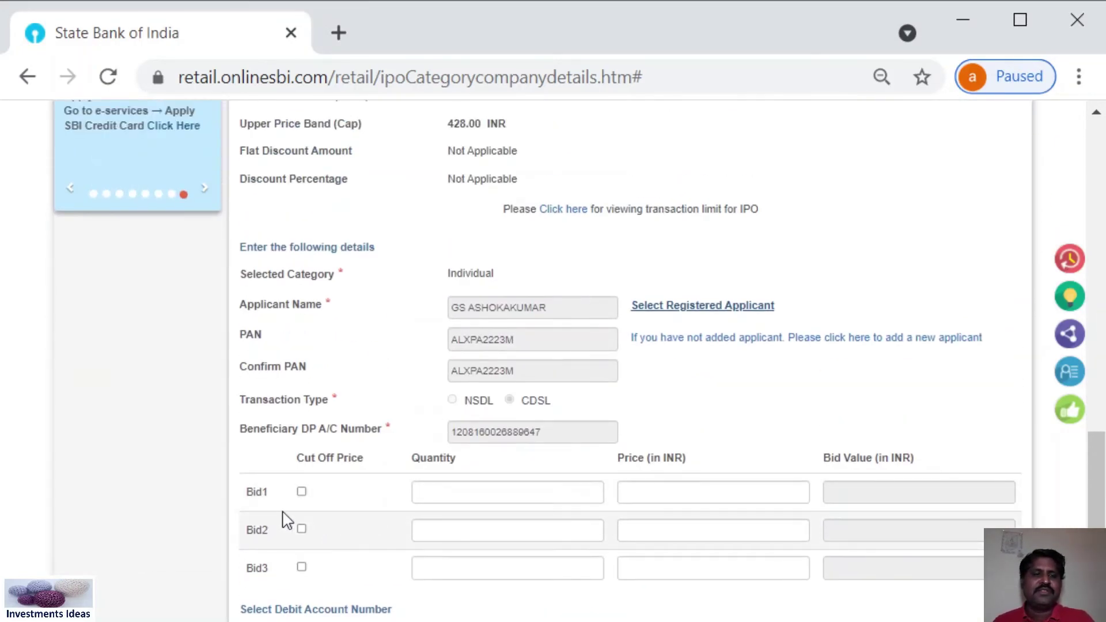
scroll(511, 506, "up", 2)
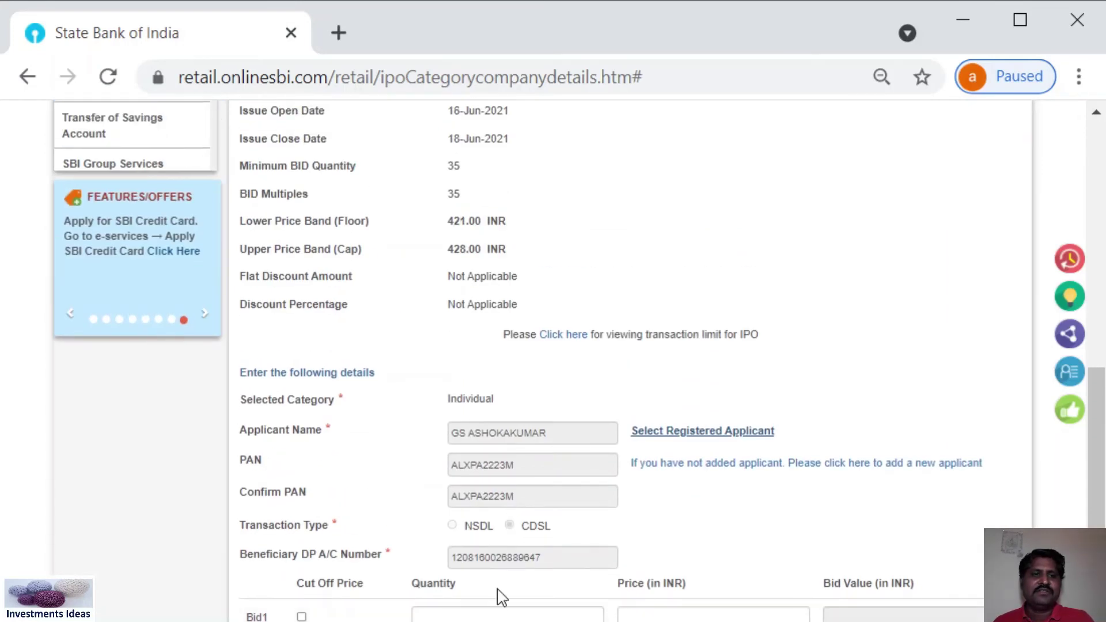
left_click(496, 615)
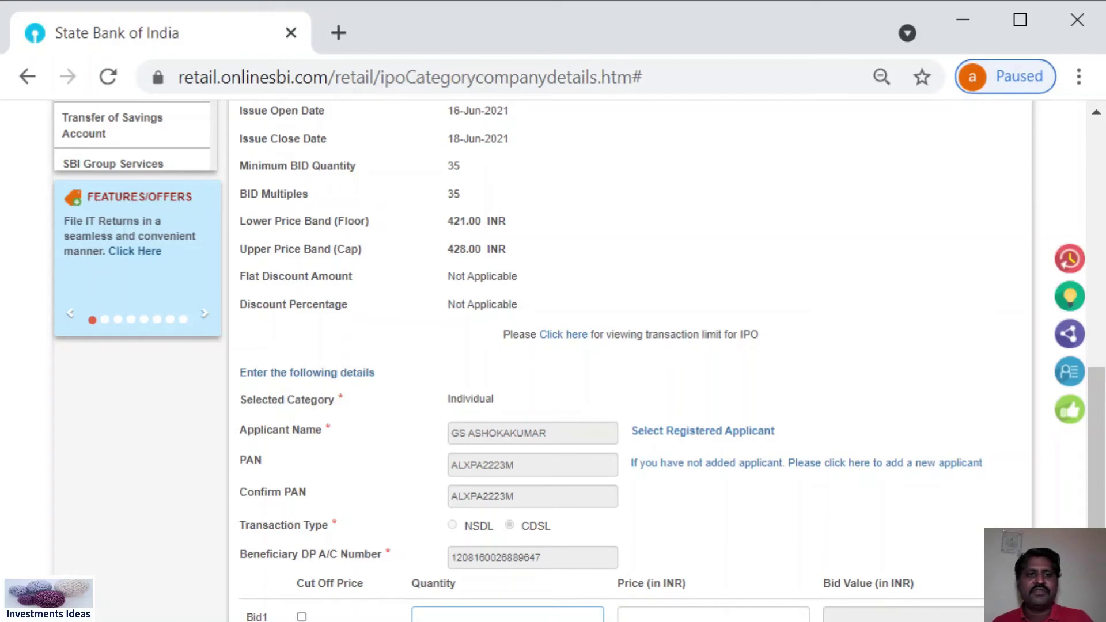
type("35")
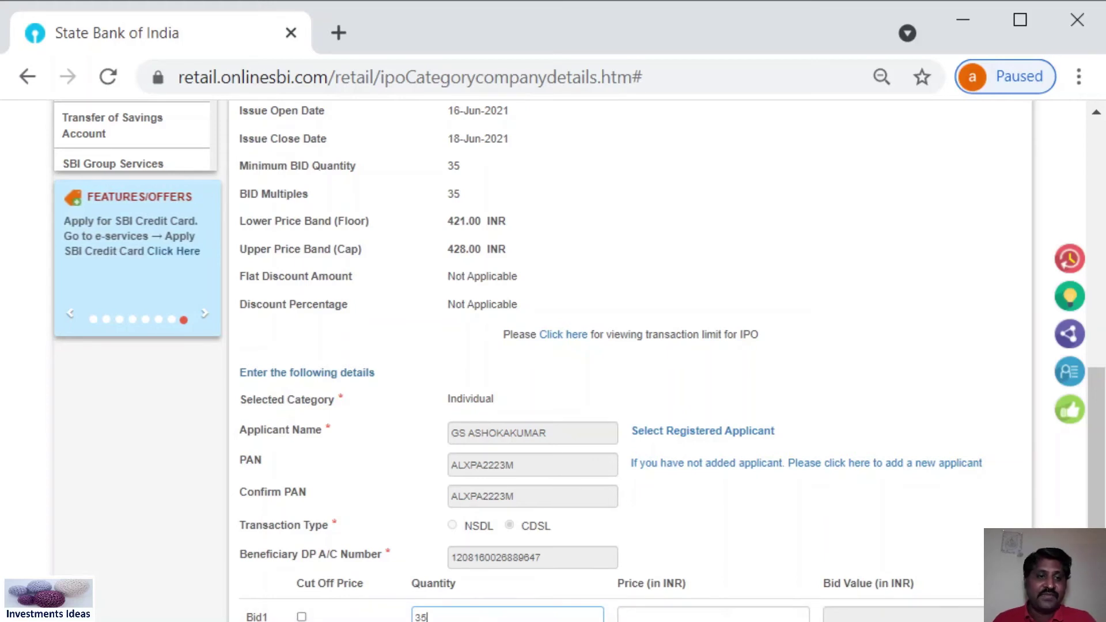
left_click(667, 617)
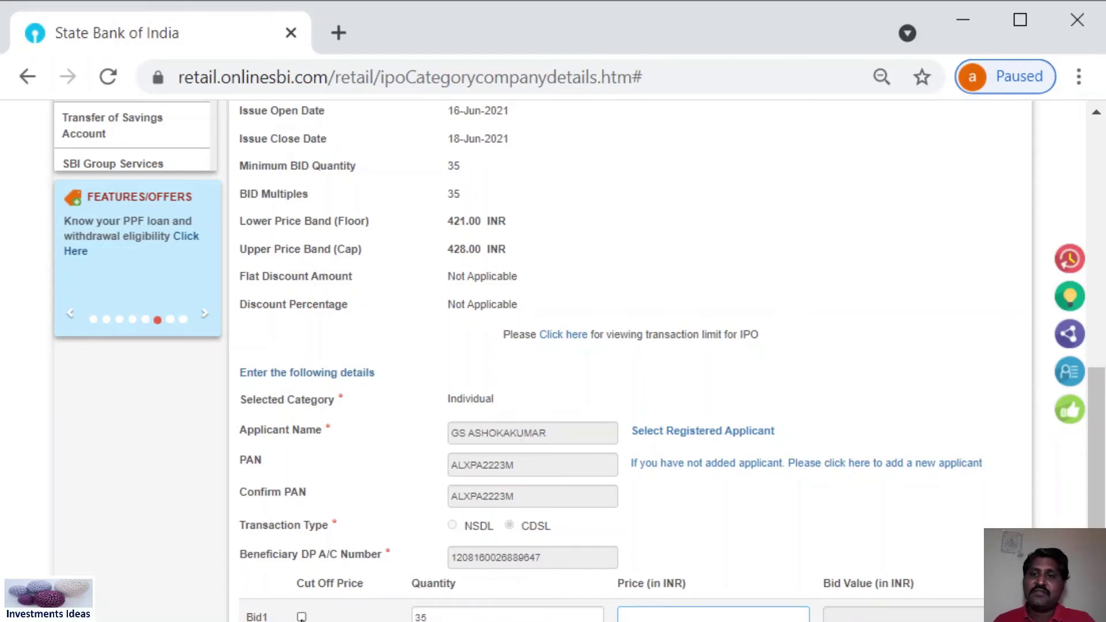
scroll(302, 617, "down", 4)
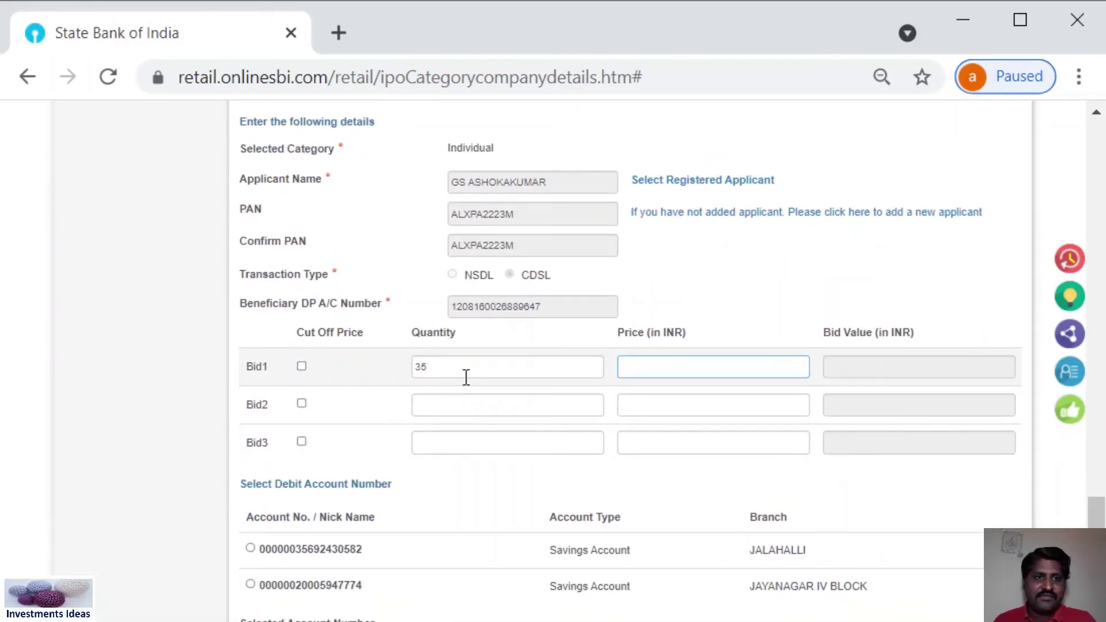
left_click_drag(465, 378, 412, 378)
key("BackSpace")
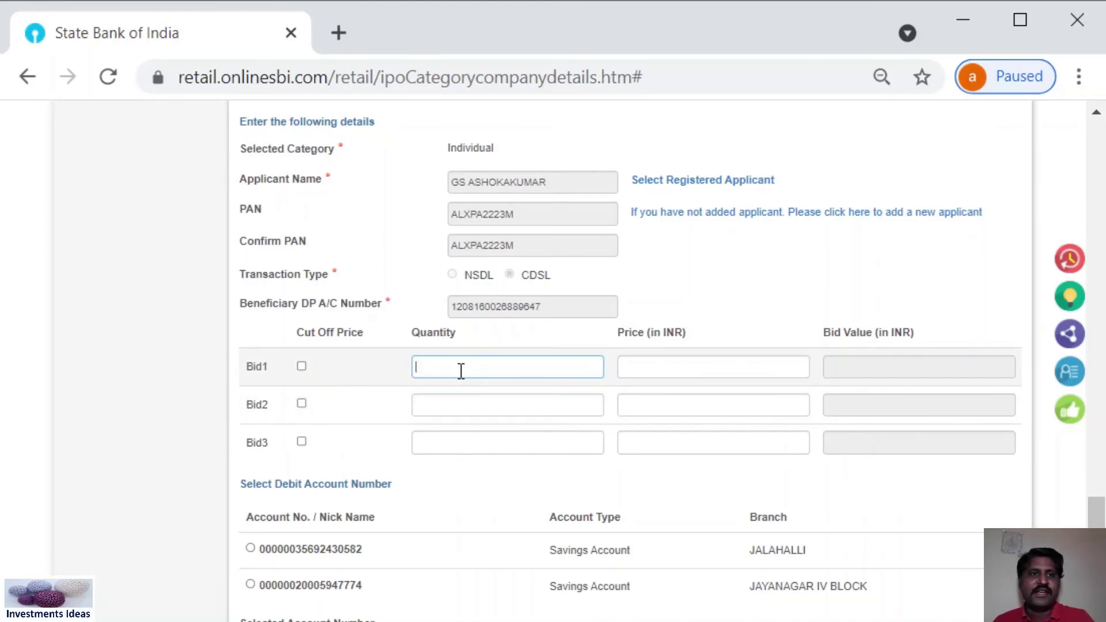
type("35")
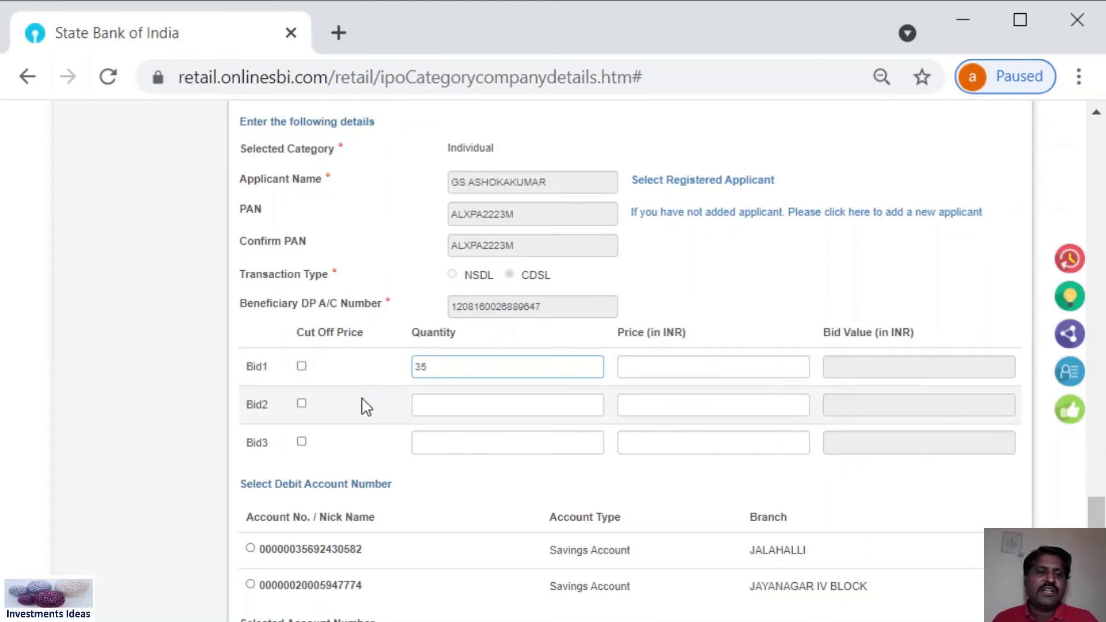
Apply for Bid1 at the cut-off price and compare it with the issue's price band
left_click(301, 367)
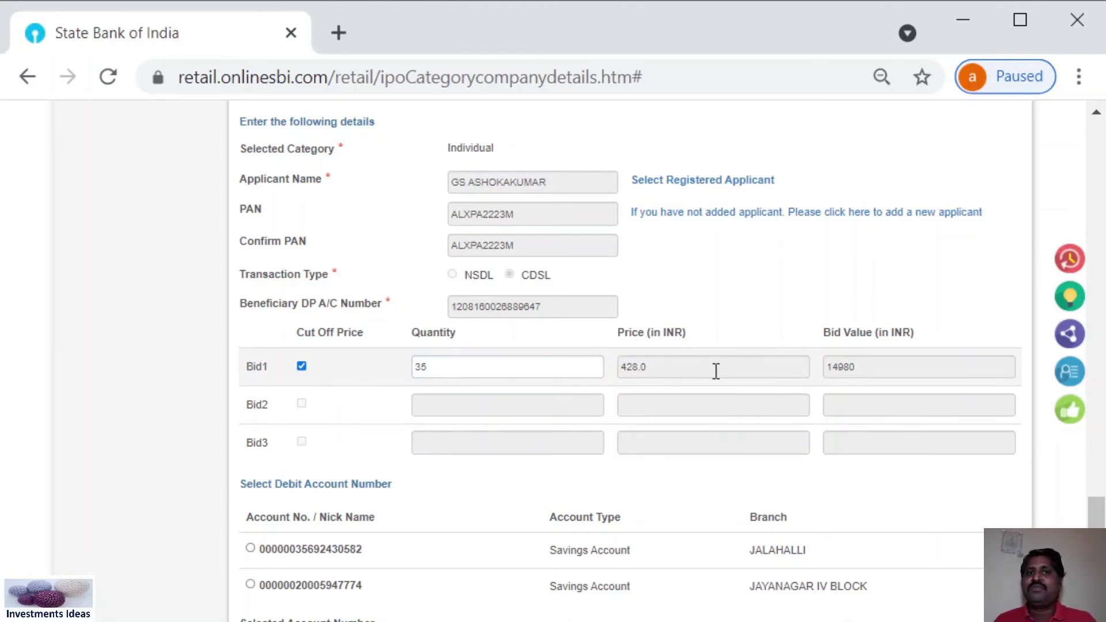
scroll(717, 371, "up", 5)
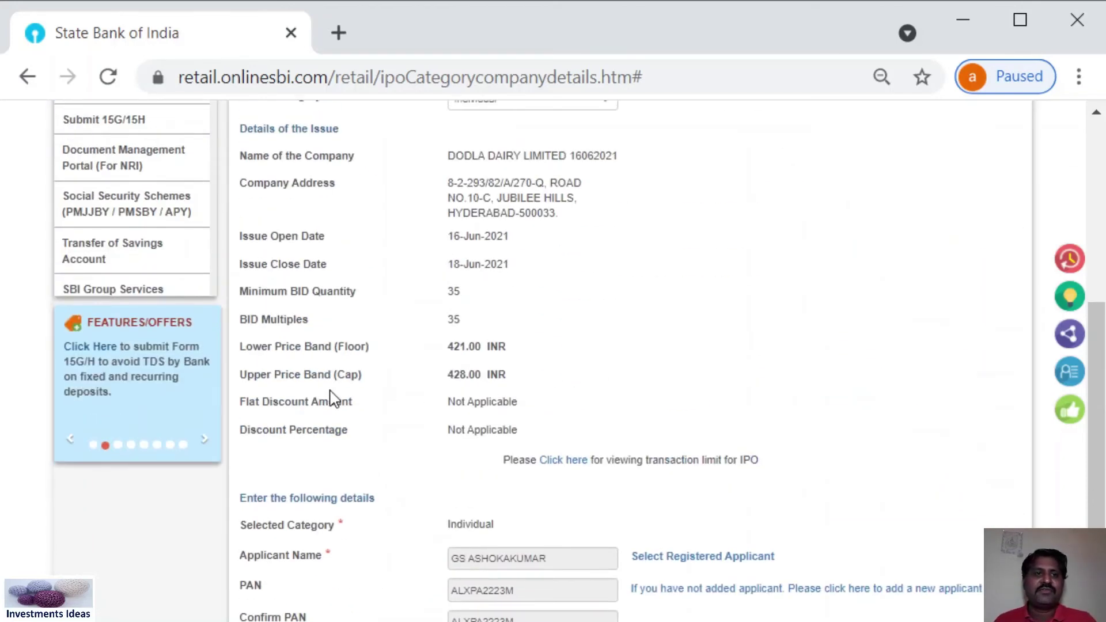
scroll(511, 384, "down", 5)
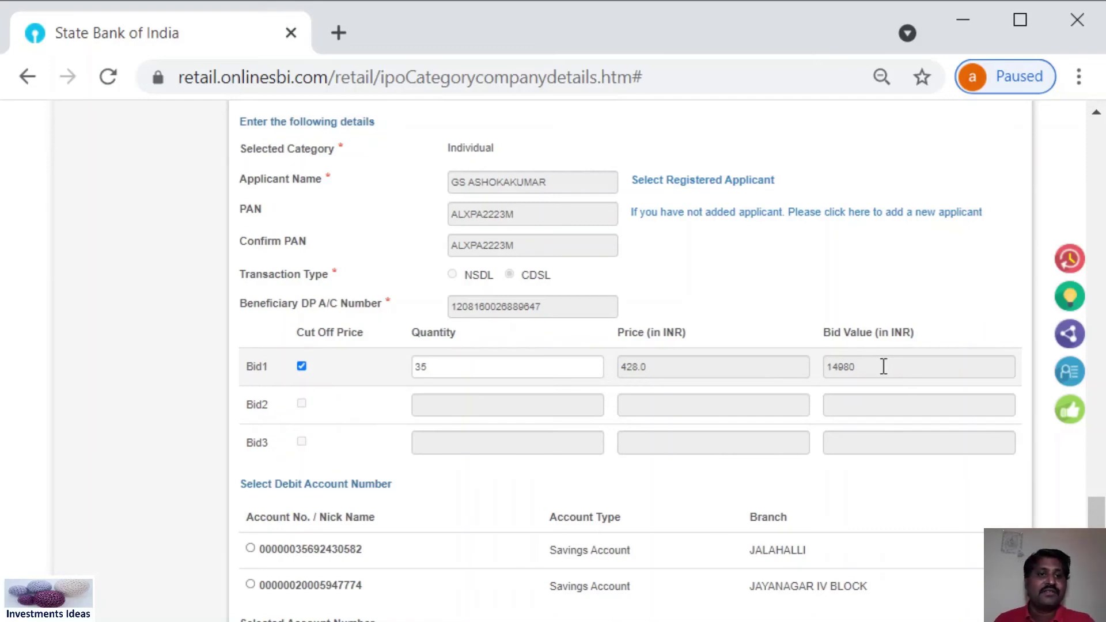
Choose the savings account at the JALAHALLI branch as the debit account and proceed to the application summary
left_click(250, 549)
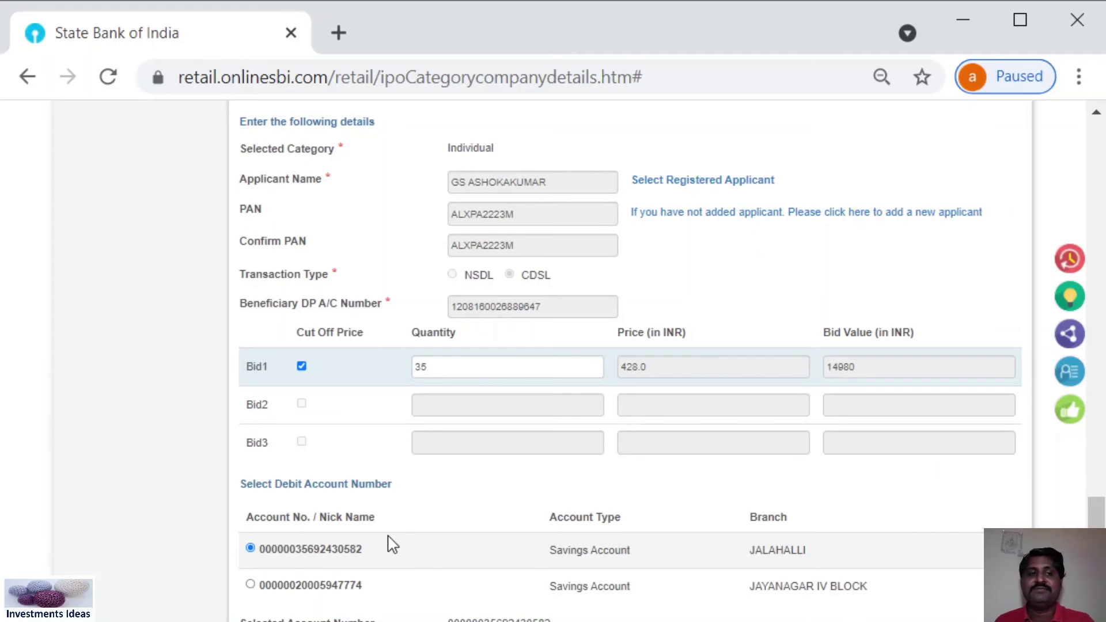
left_click(251, 549)
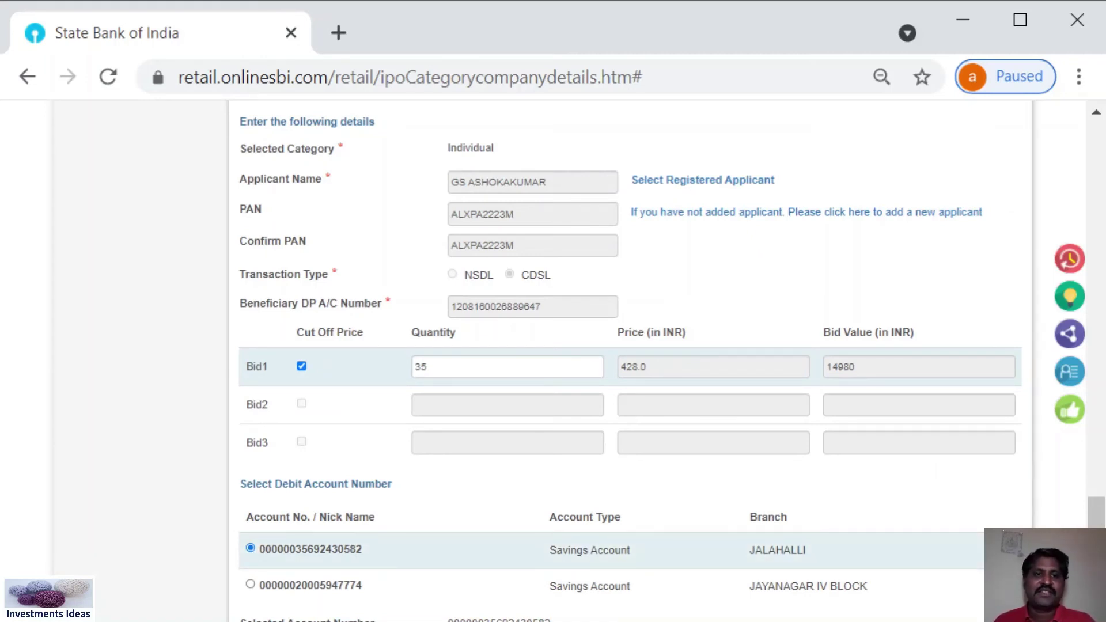
scroll(576, 358, "up", 4)
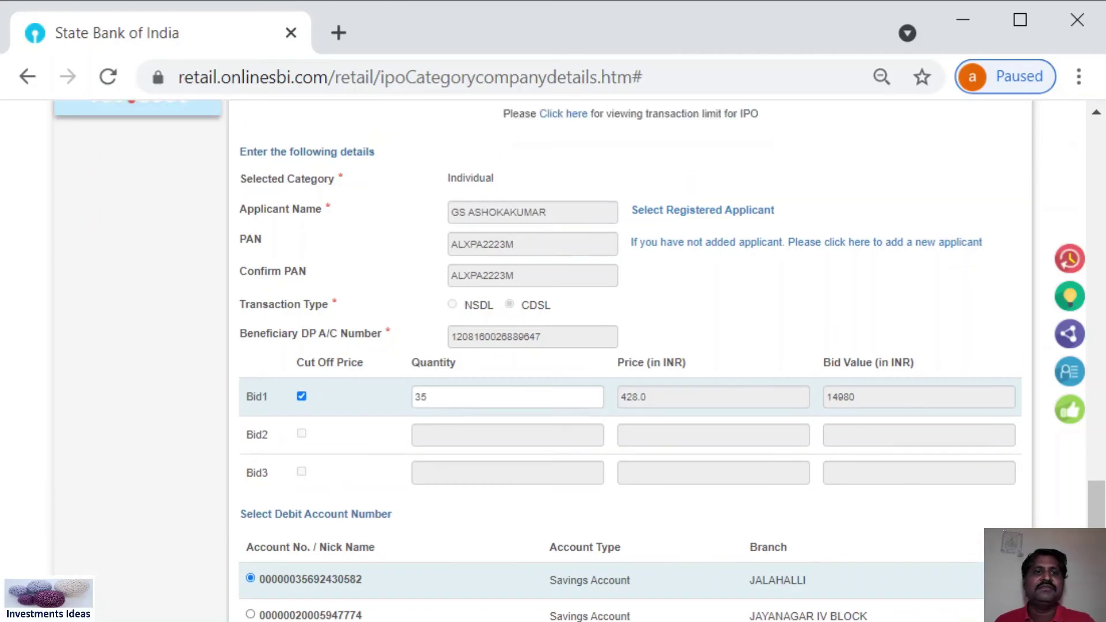
scroll(576, 357, "down", 4)
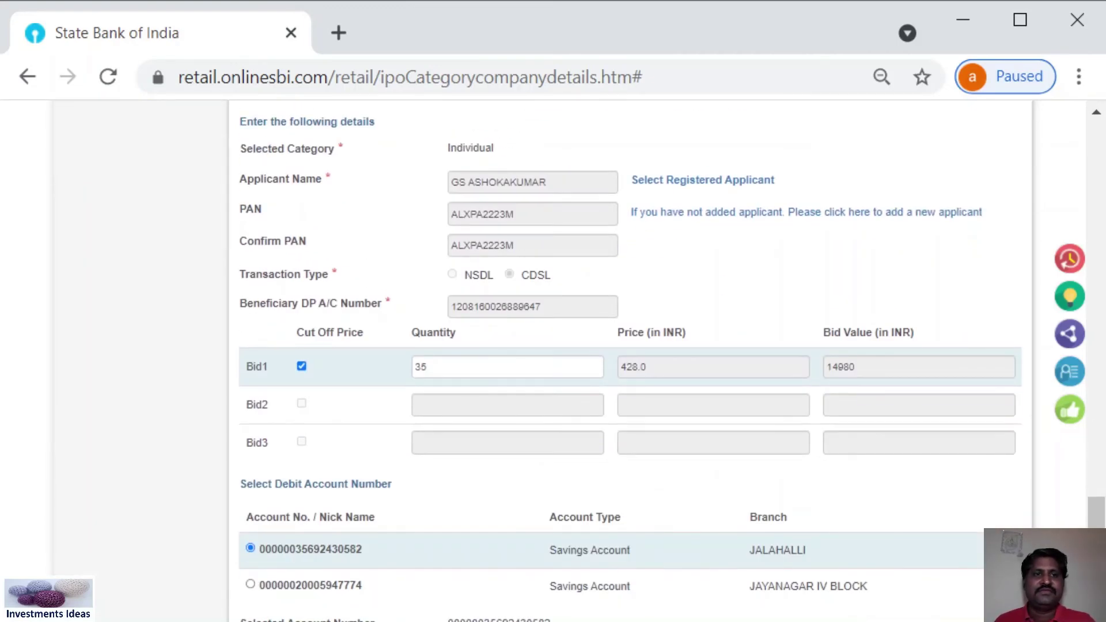
scroll(576, 357, "up", 8)
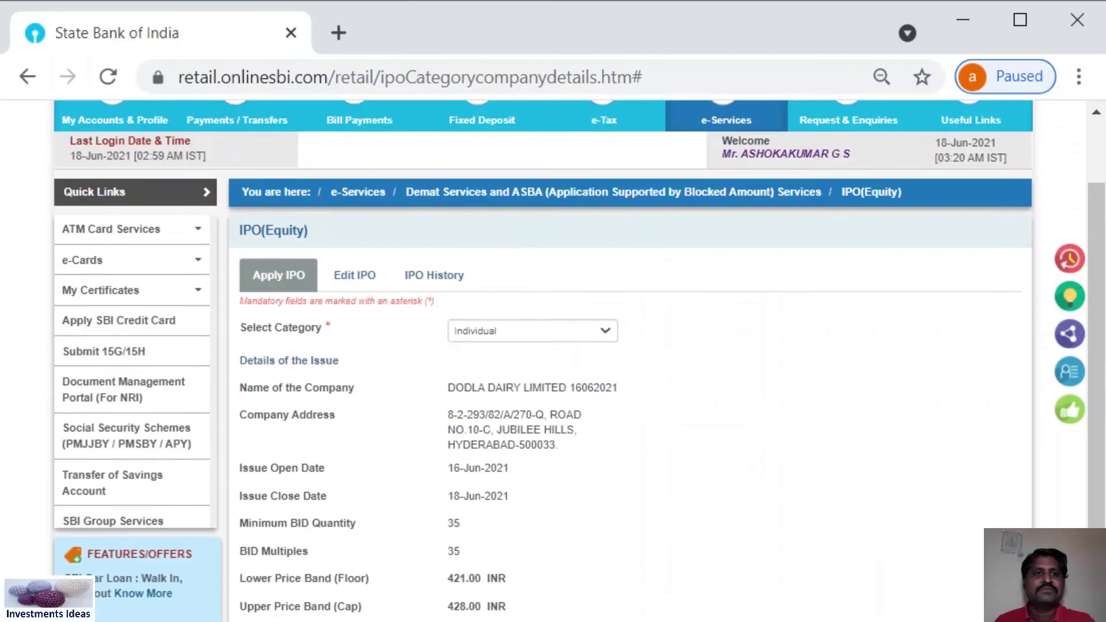
scroll(576, 357, "down", 8)
key("Return")
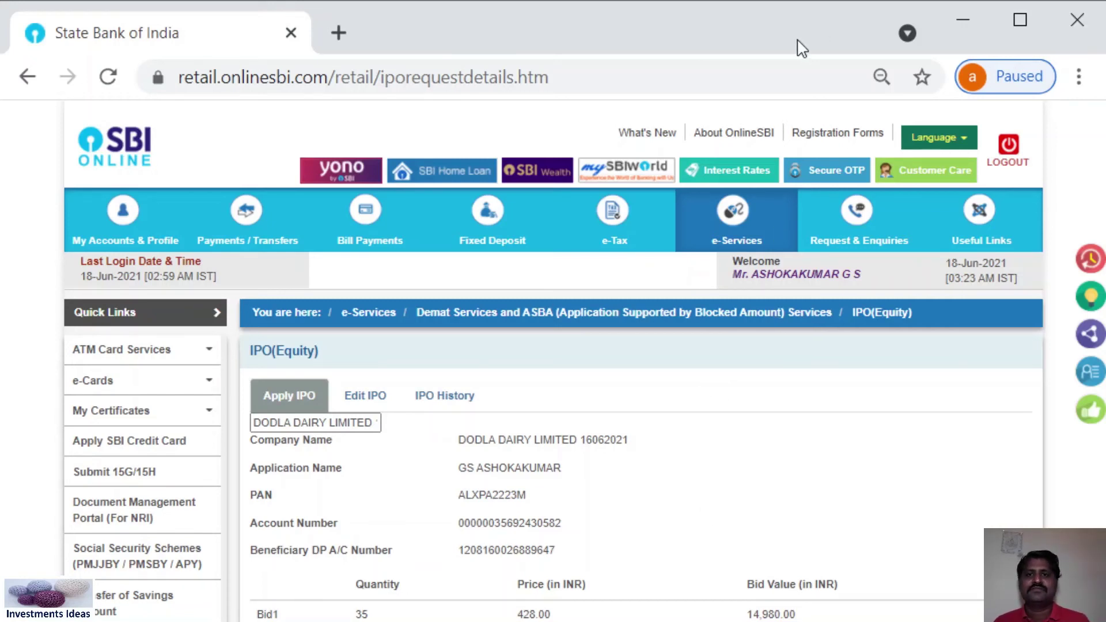
double_click(836, 10)
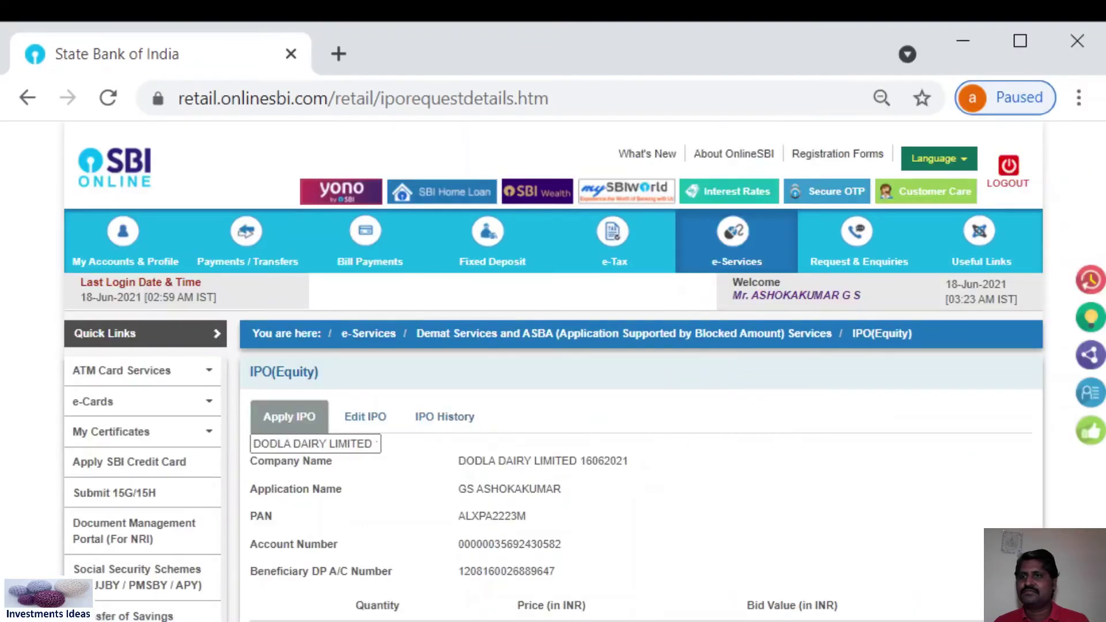
Check the summary of the 35-share Dodla Dairy Limited bid, confirm the application and accept its scheduling for 18-Jun-2021
scroll(425, 309, "down", 3)
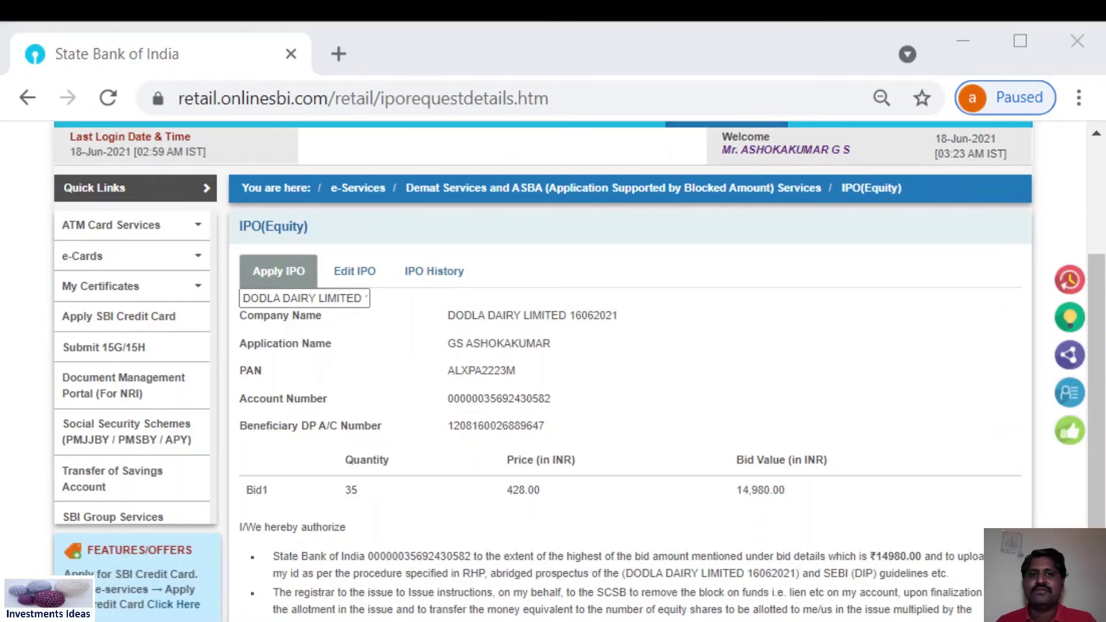
scroll(580, 368, "up", 4)
scroll(579, 369, "down", 4)
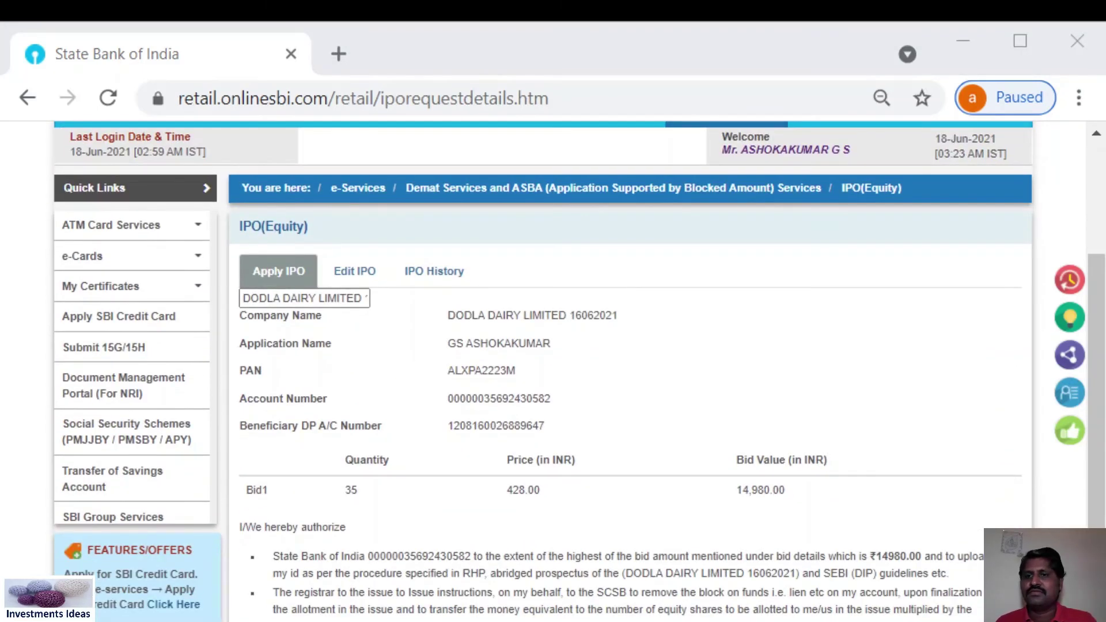
left_click(669, 392)
key("ctrl+minus")
key("ctrl+minus")
key("ctrl+minus")
key("ctrl+minus")
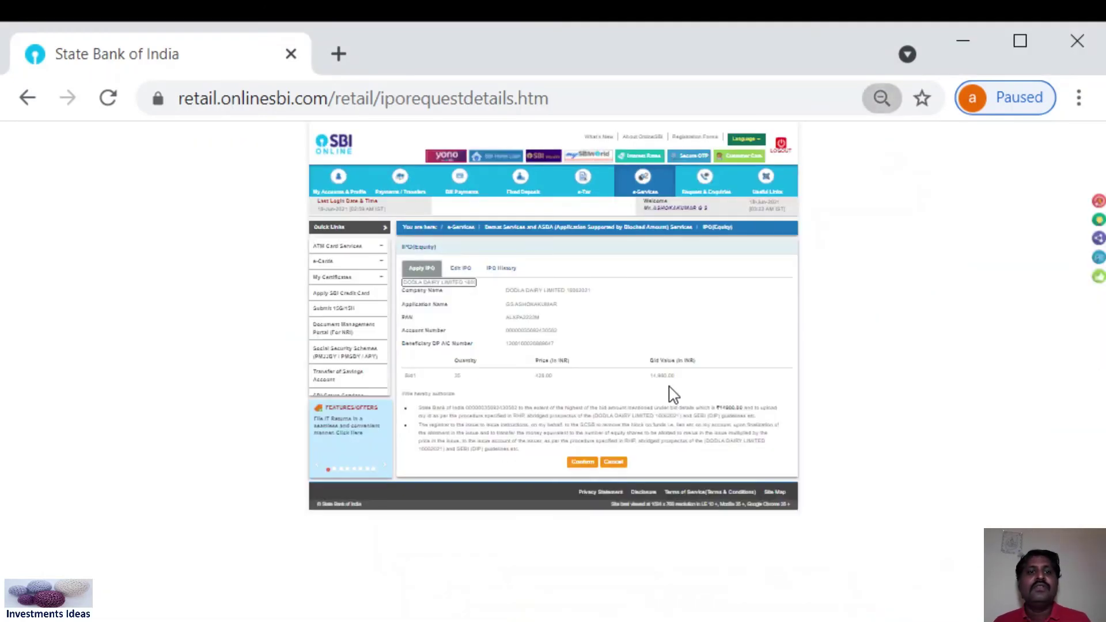
left_click(581, 466)
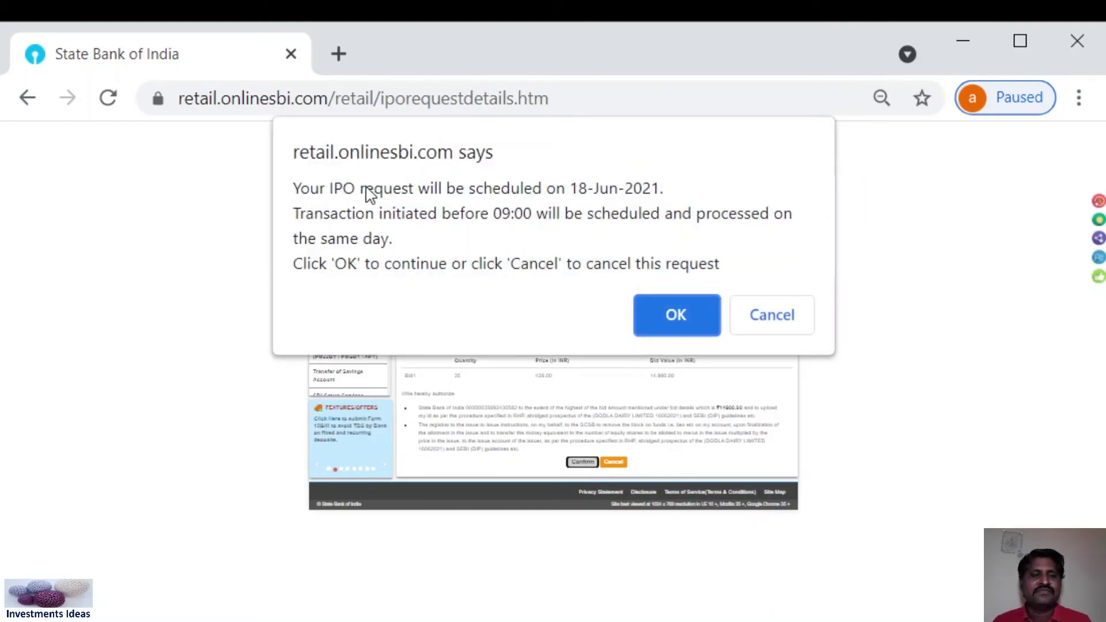
left_click(675, 317)
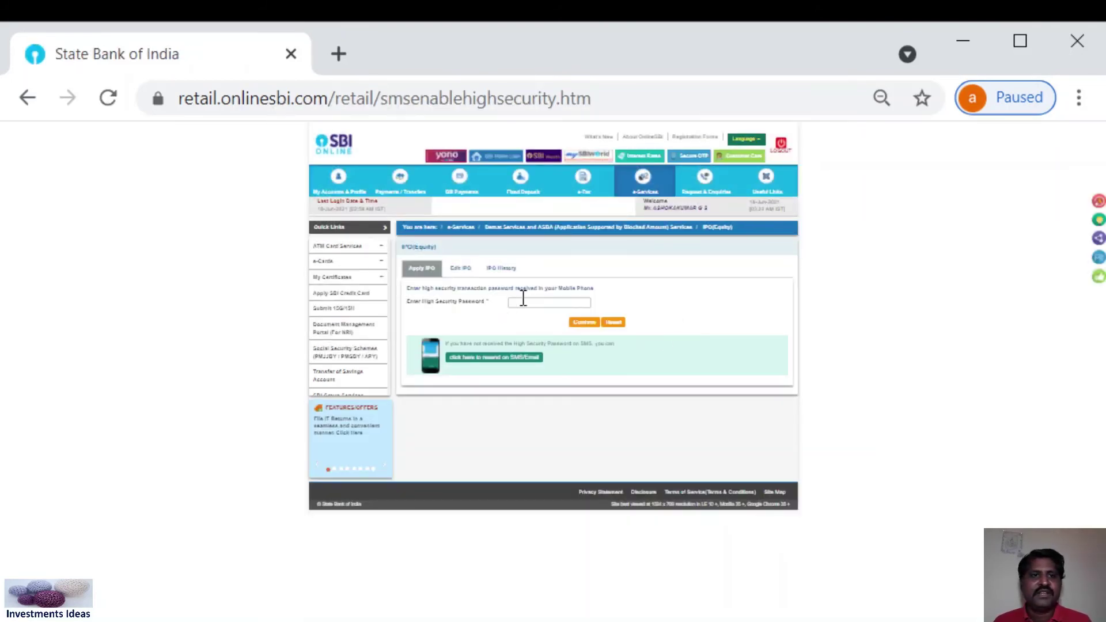
Enter the high security password received on the mobile phone and confirm the IPO request
left_click(521, 303)
key("ctrl+plus")
key("ctrl+plus")
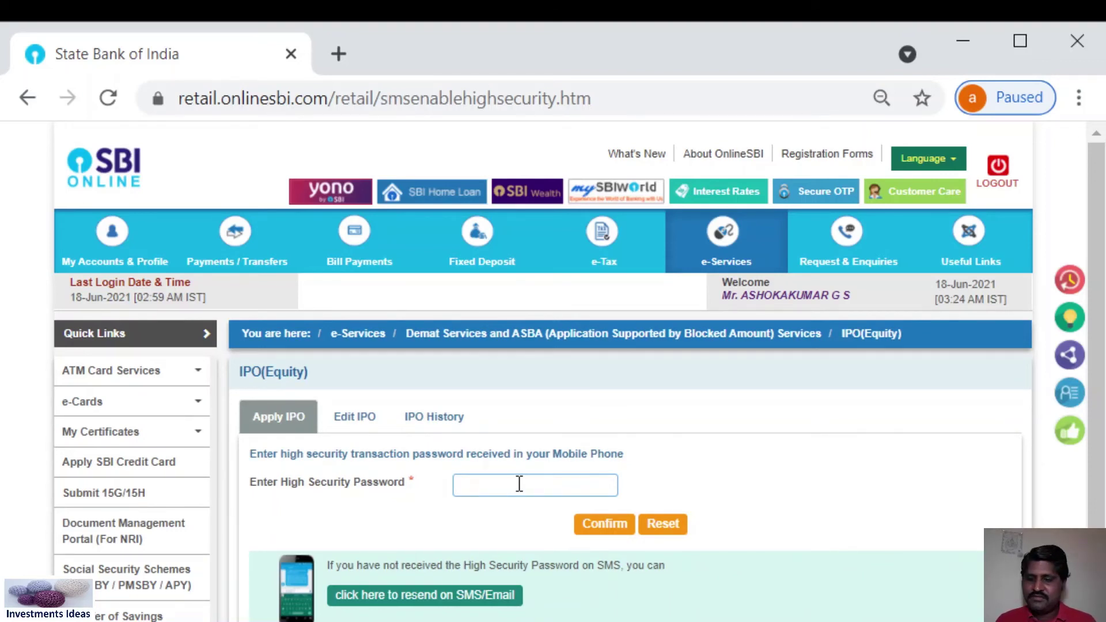
type("•••")
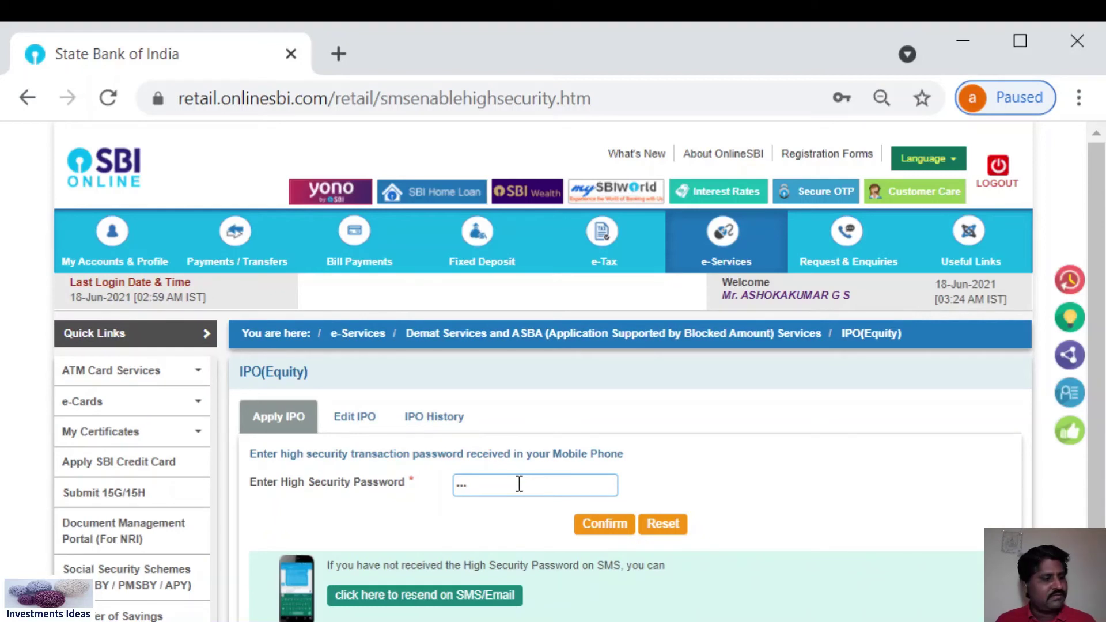
type("•••")
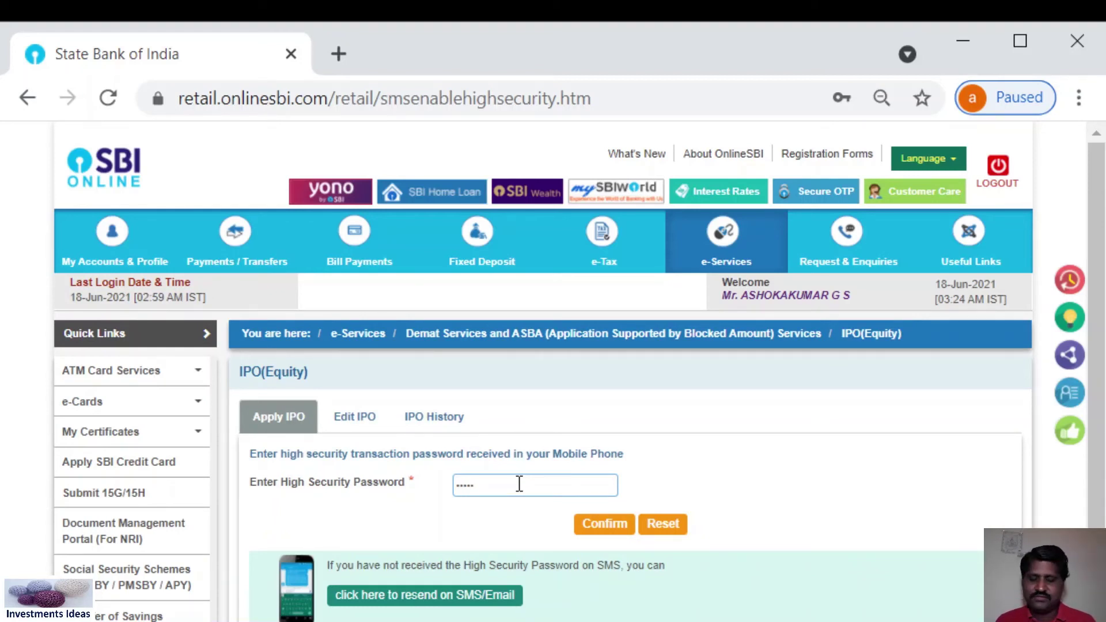
type("••")
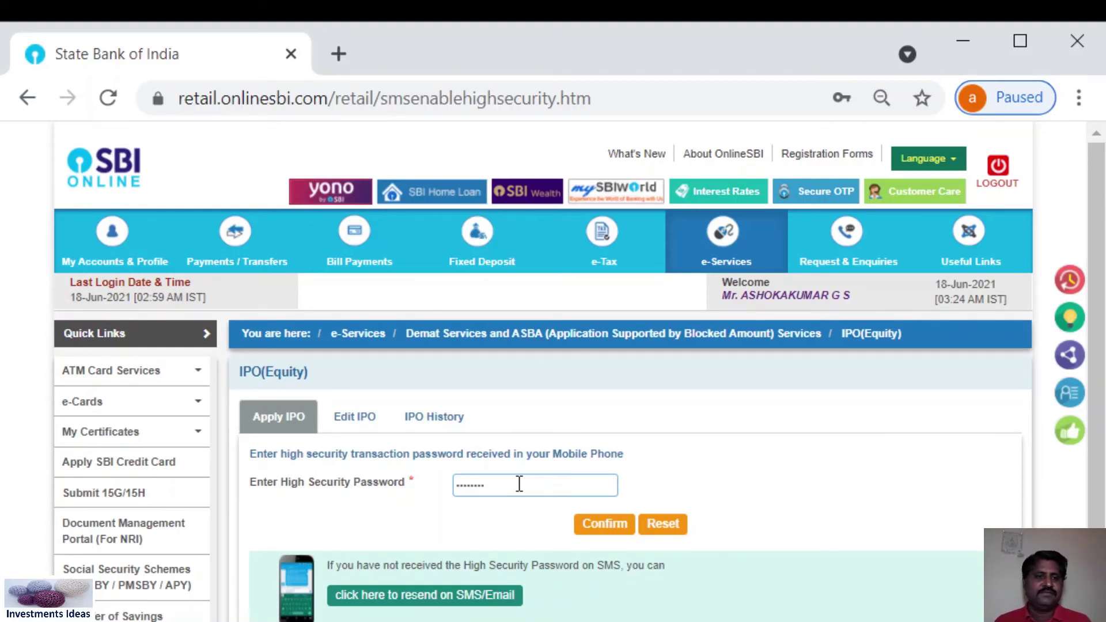
left_click(605, 525)
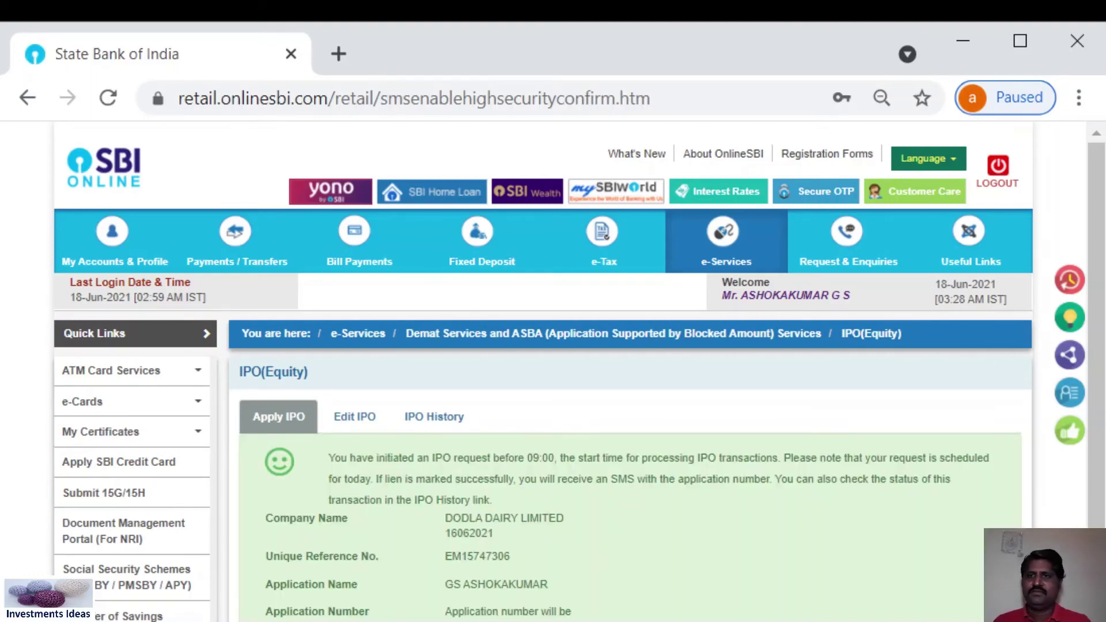
Review the IPO request acknowledgement, including the reference number, debit account, lien marked amount and bid details
scroll(786, 494, "down", 3)
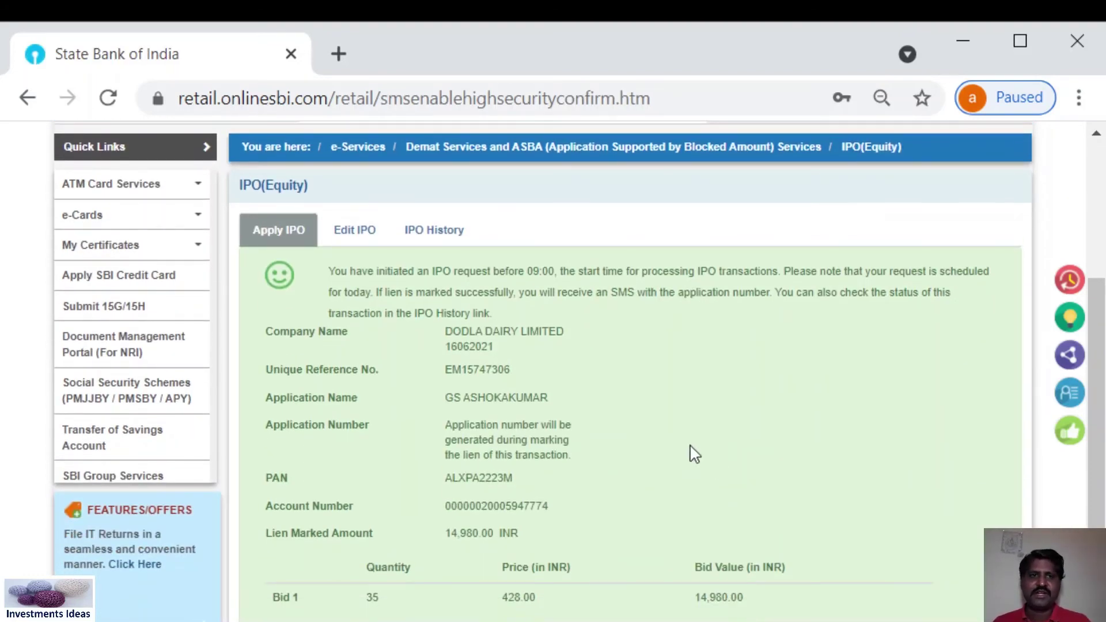
scroll(455, 330, "up", 2)
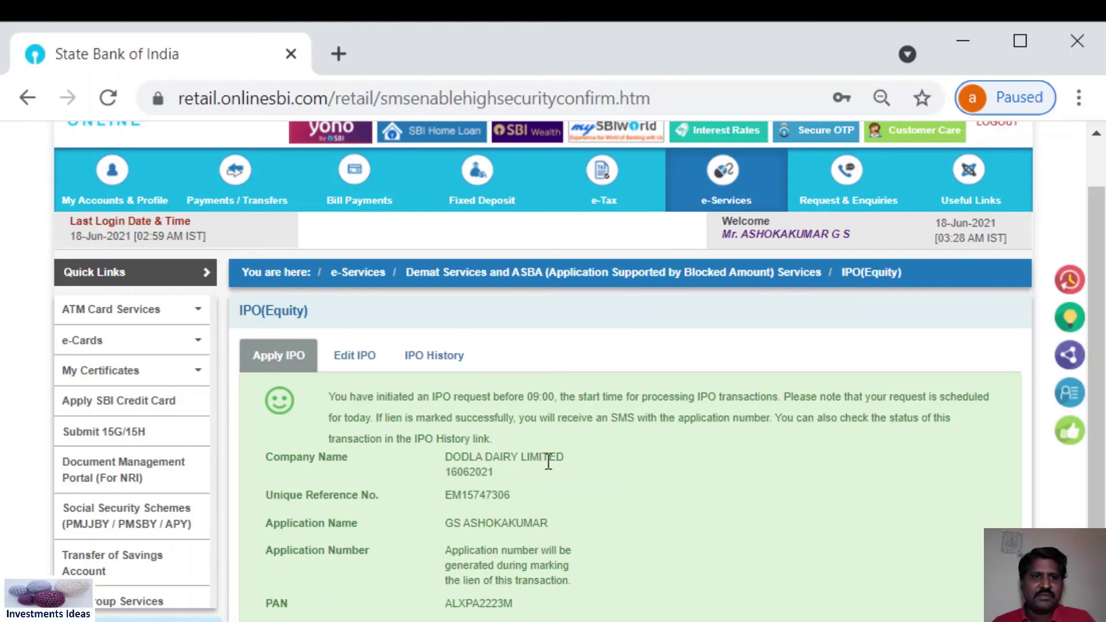
scroll(479, 499, "down", 2)
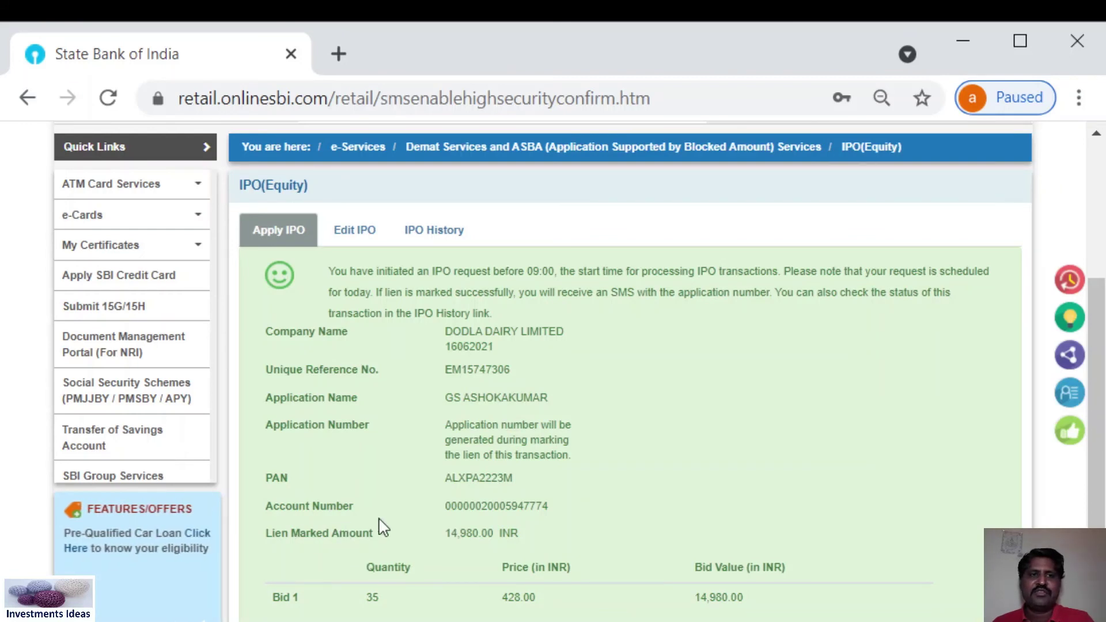
triple_click(513, 533)
left_click(564, 550)
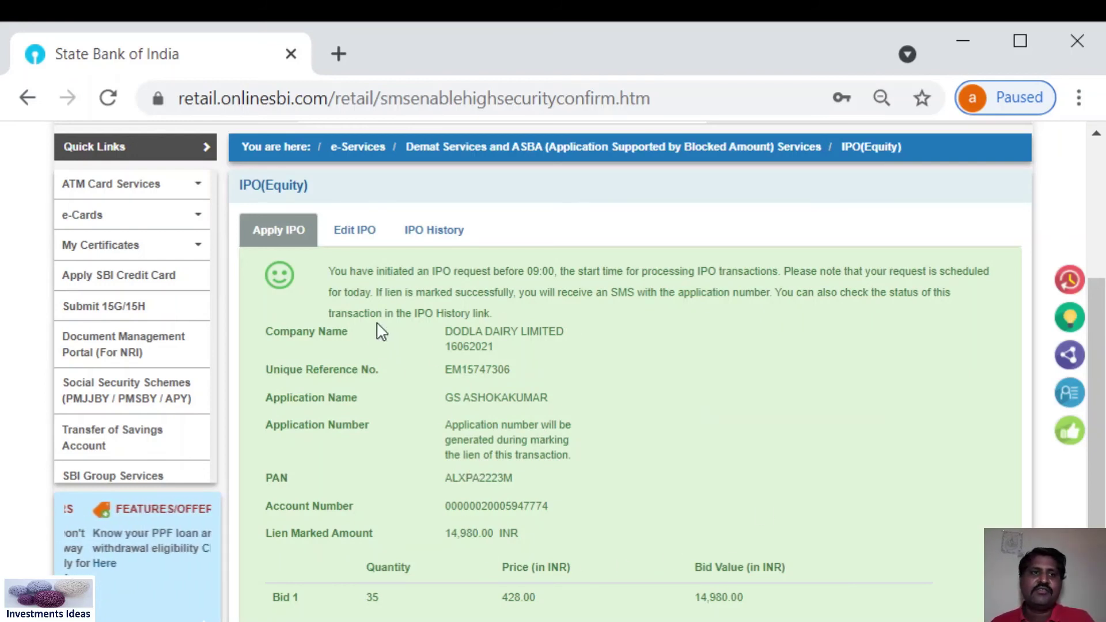
Open the IPO history and examine the details of the Dodla Dairy Limited application, including its lien mark status
left_click(422, 237)
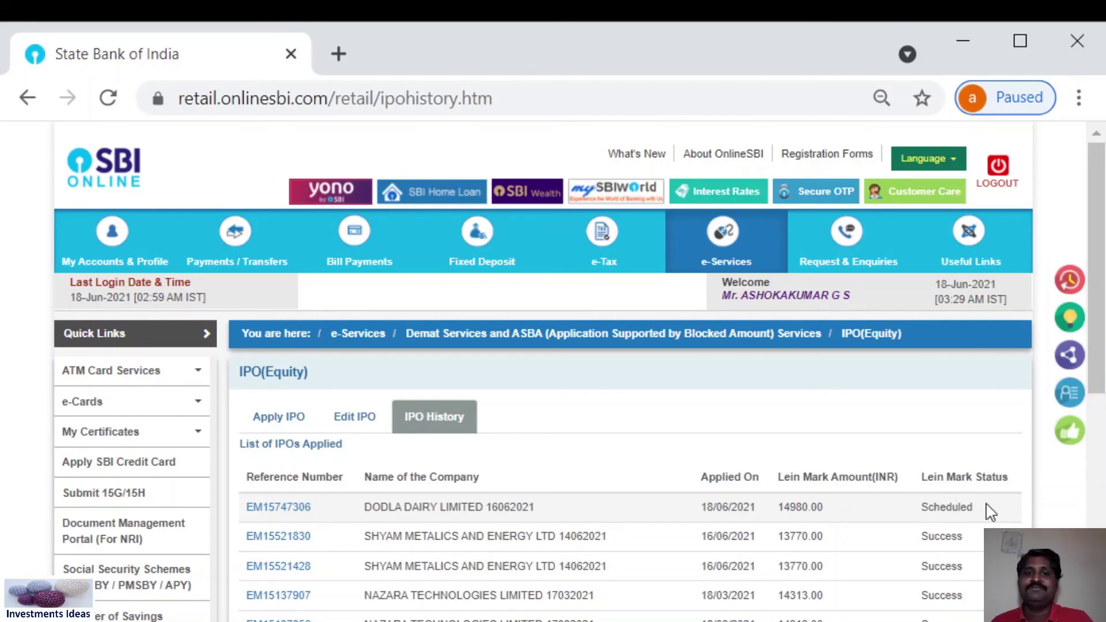
left_click(268, 509)
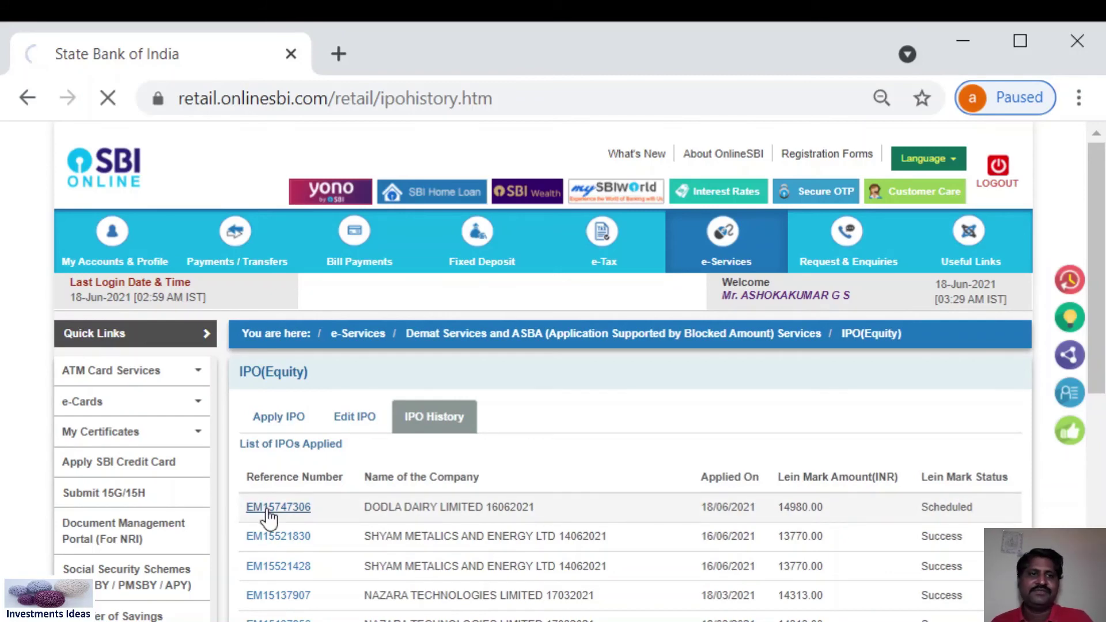
scroll(268, 517, "down", 4)
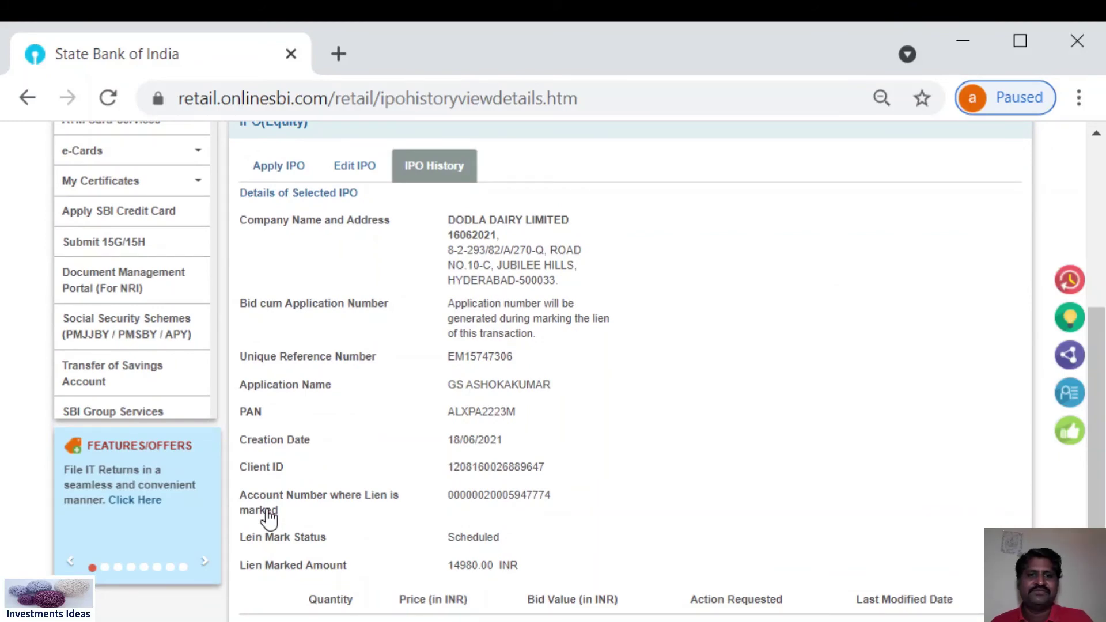
scroll(268, 517, "up", 2)
scroll(268, 517, "up", 2)
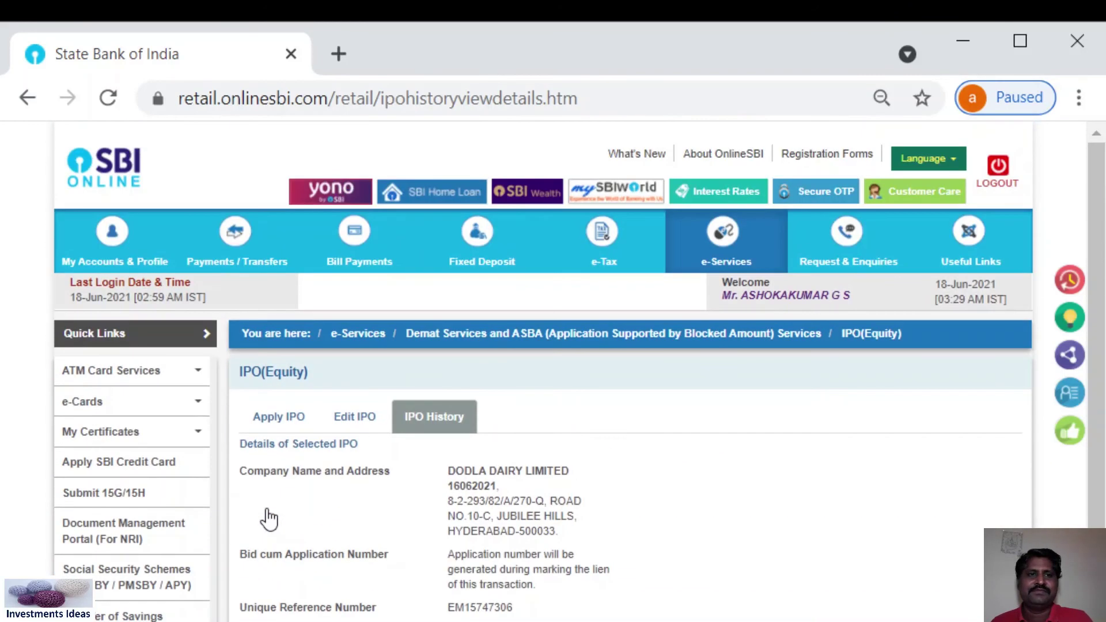
scroll(409, 479, "down", 5)
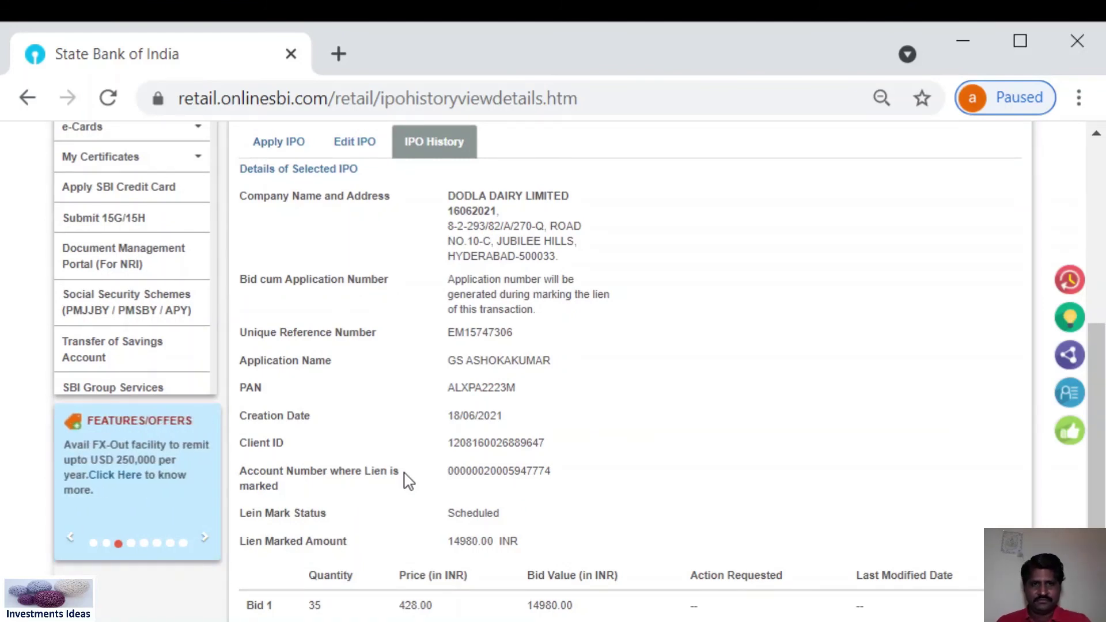
scroll(408, 481, "up", 2)
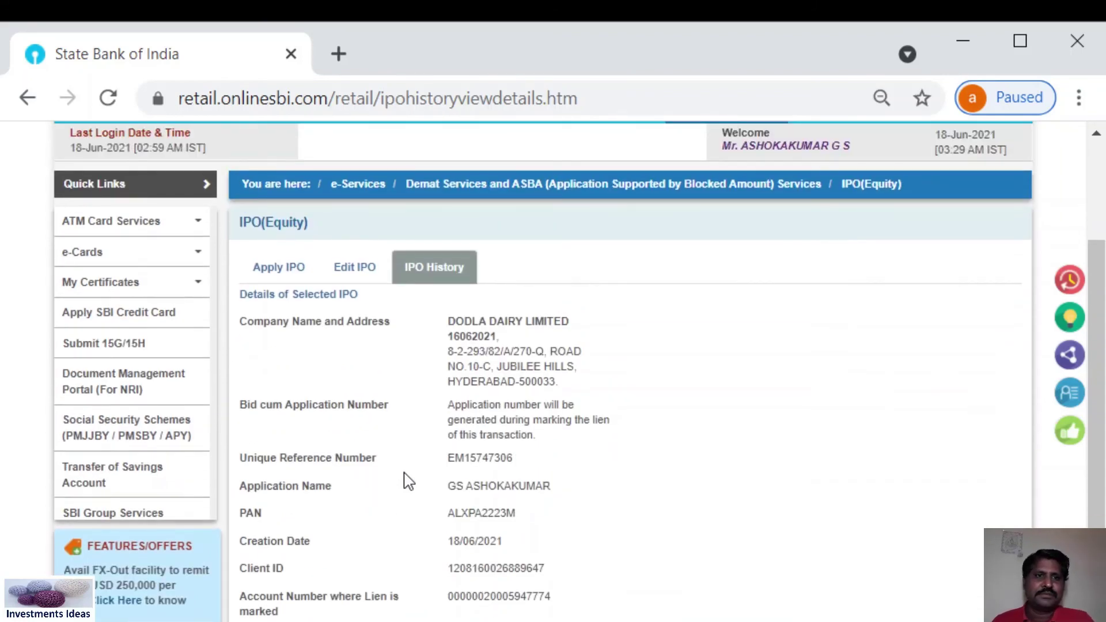
scroll(408, 481, "up", 3)
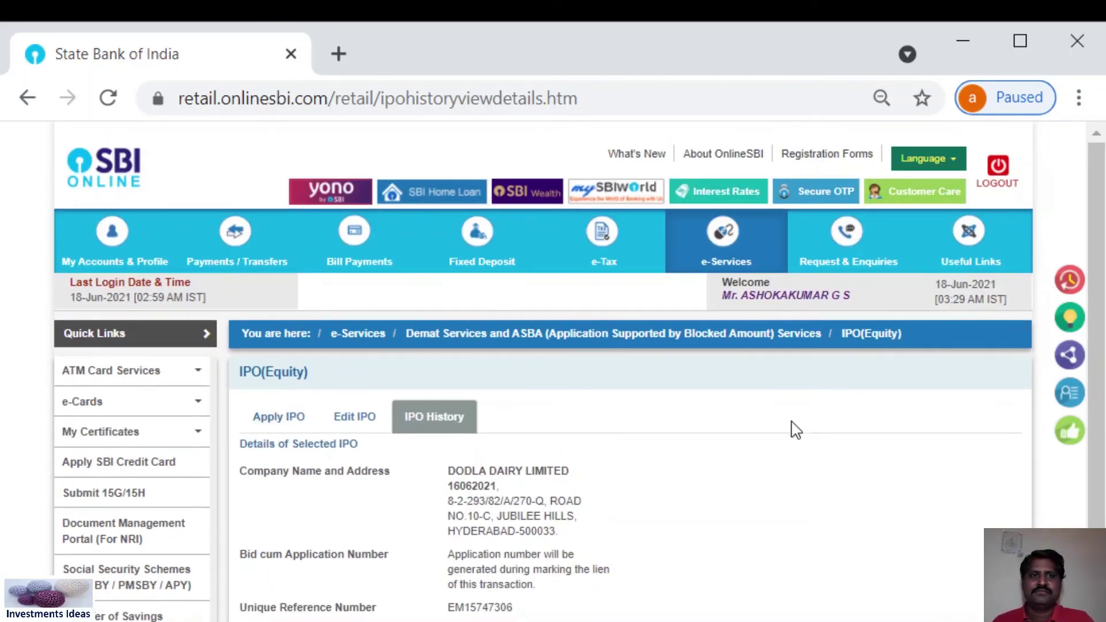
scroll(793, 427, "down", 5)
Return to the list of applied IPOs and look through the earlier applications
key("alt+Left")
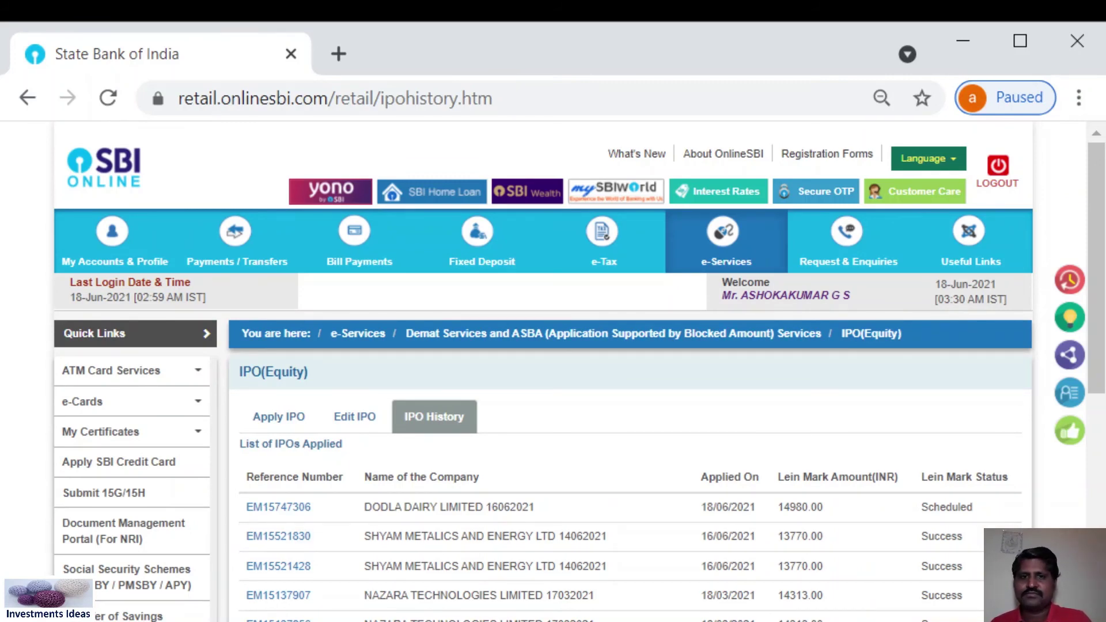
scroll(830, 554, "down", 4)
scroll(833, 554, "up", 4)
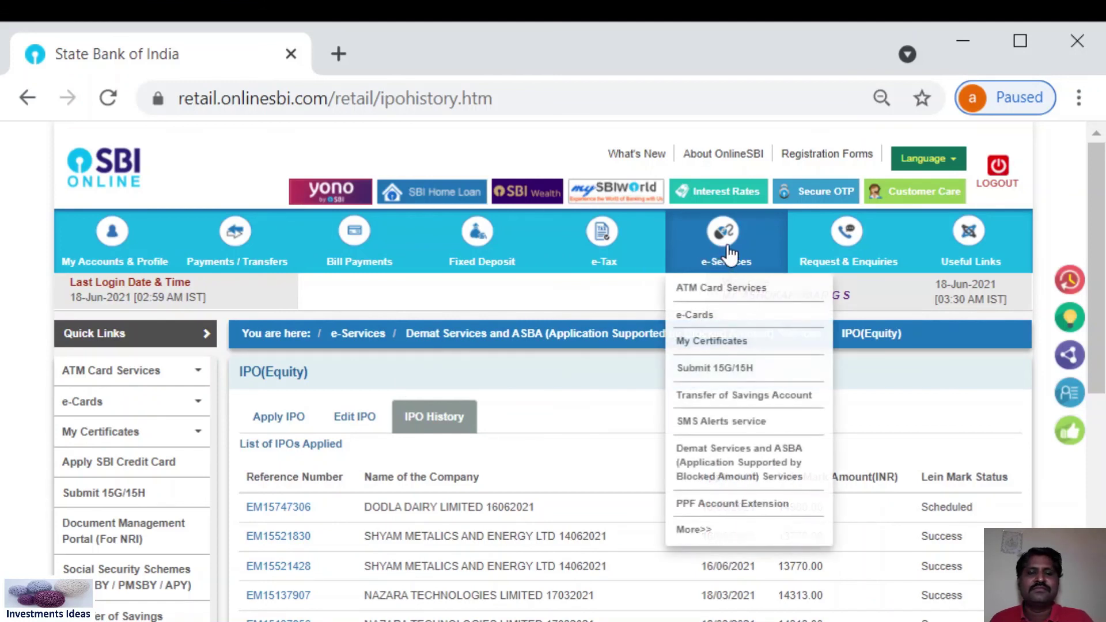
From the account summary, view the last 10 transactions of the JAYANAGAR IV BLOCK account and check its available balance and lien amount
mouse_move(131, 263)
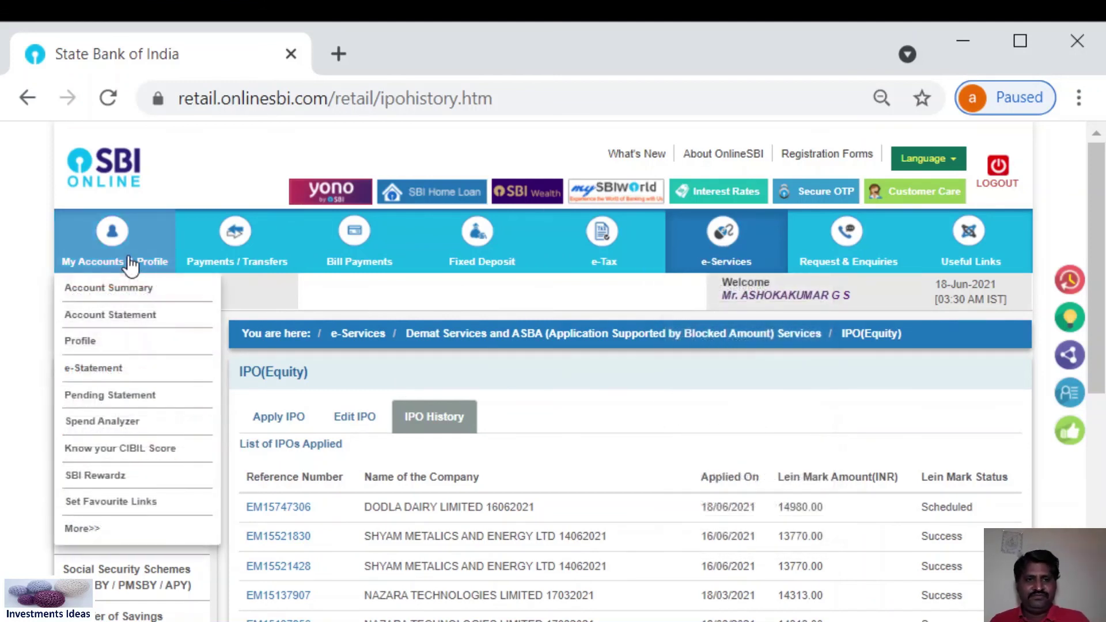
left_click(133, 260)
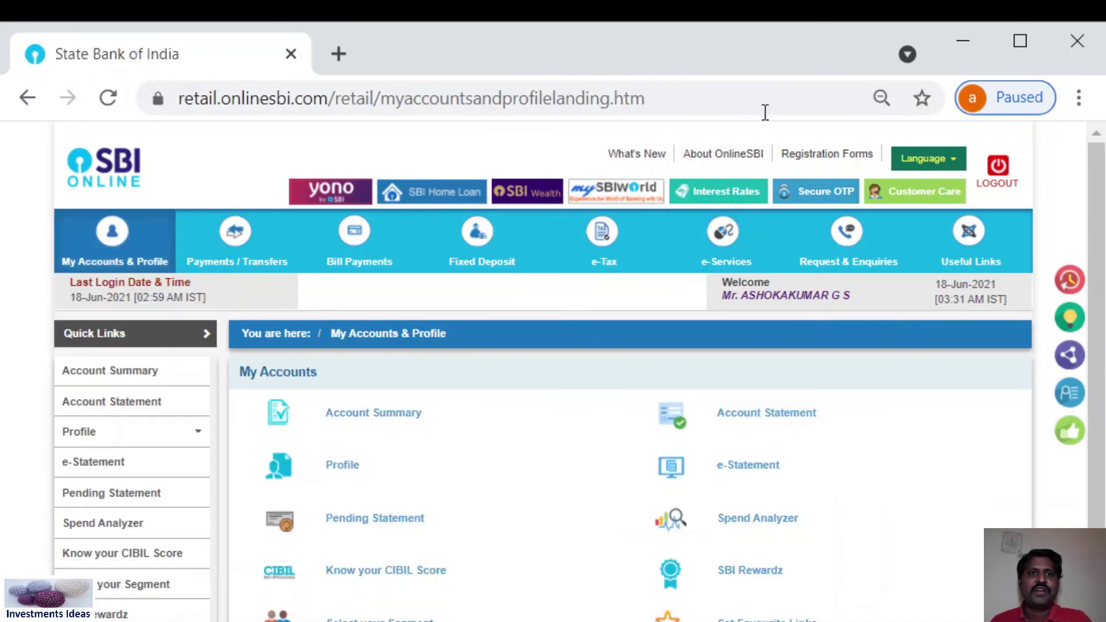
left_click(96, 374)
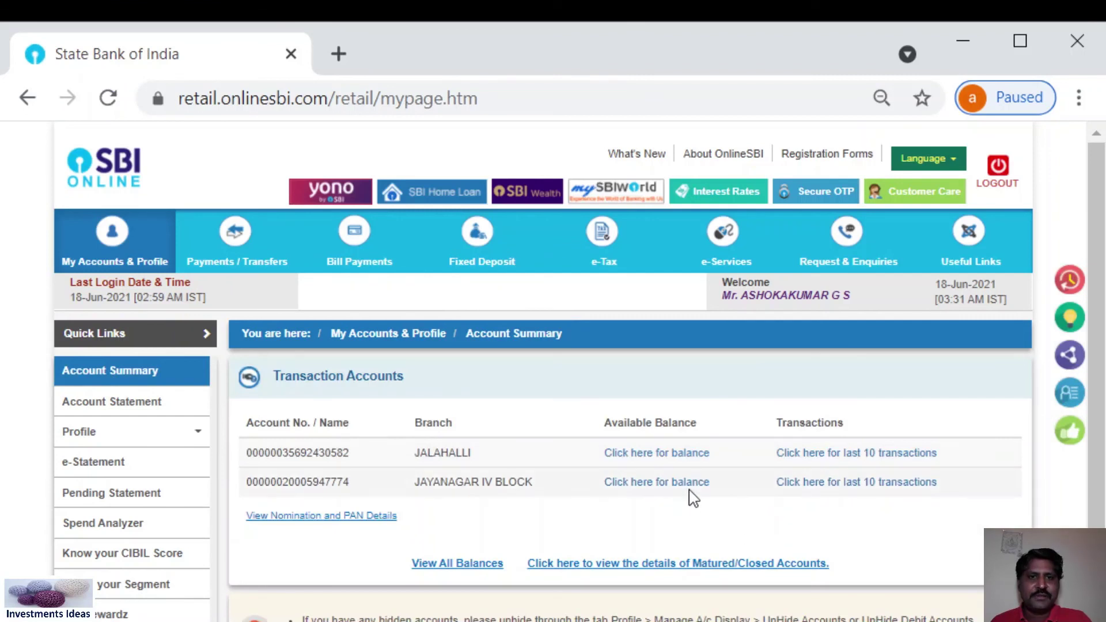
left_click(856, 484)
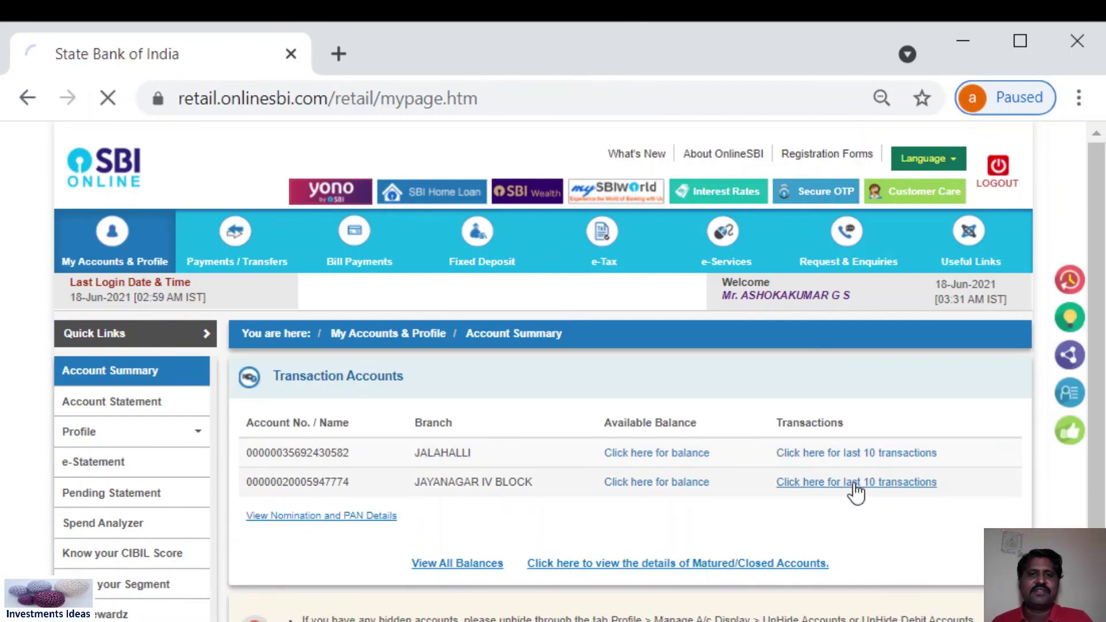
scroll(857, 493, "down", 1)
scroll(856, 493, "down", 4)
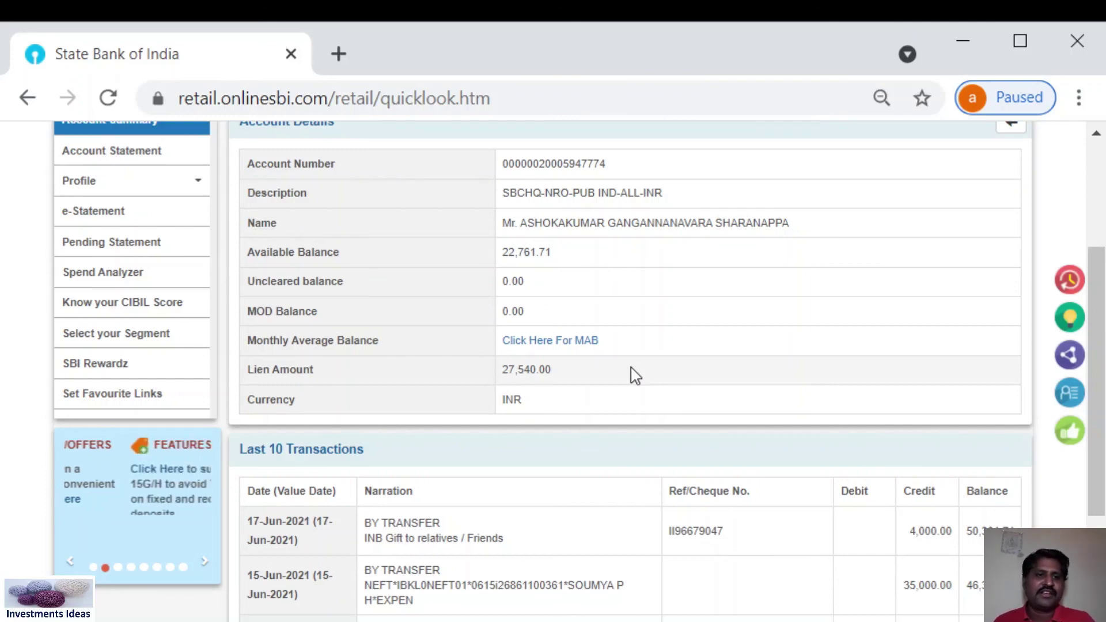
Log out of the online banking session
scroll(634, 374, "up", 5)
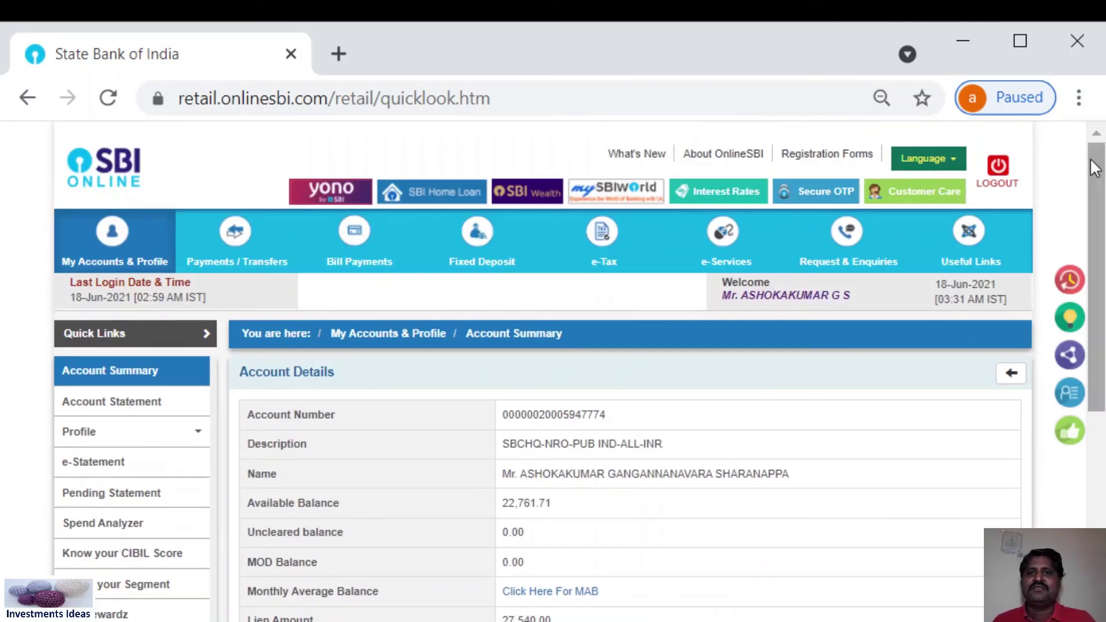
left_click(996, 180)
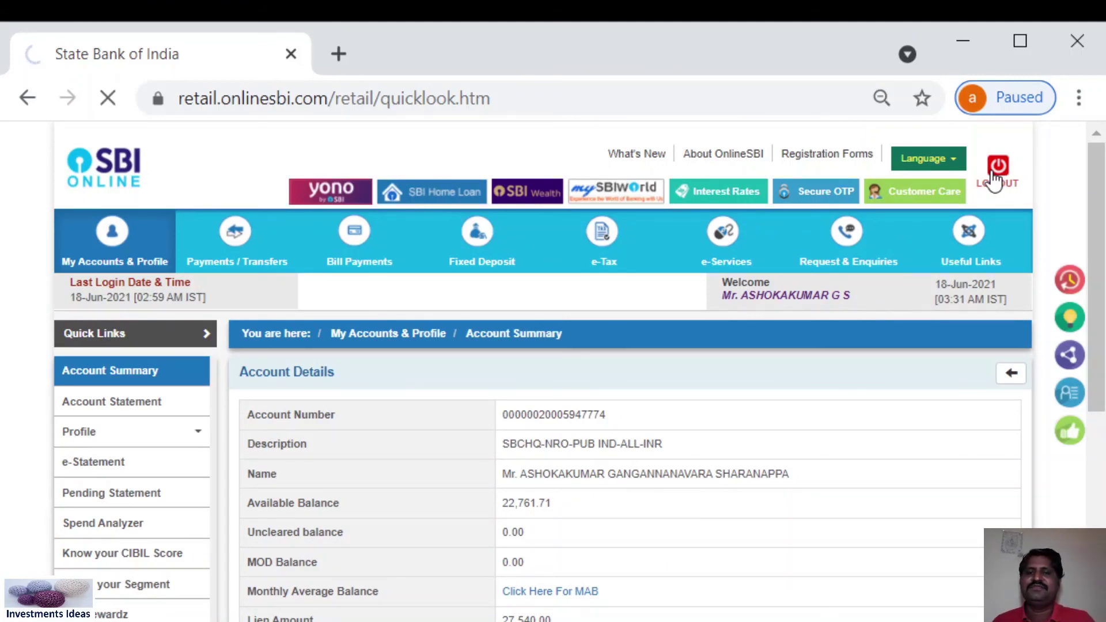